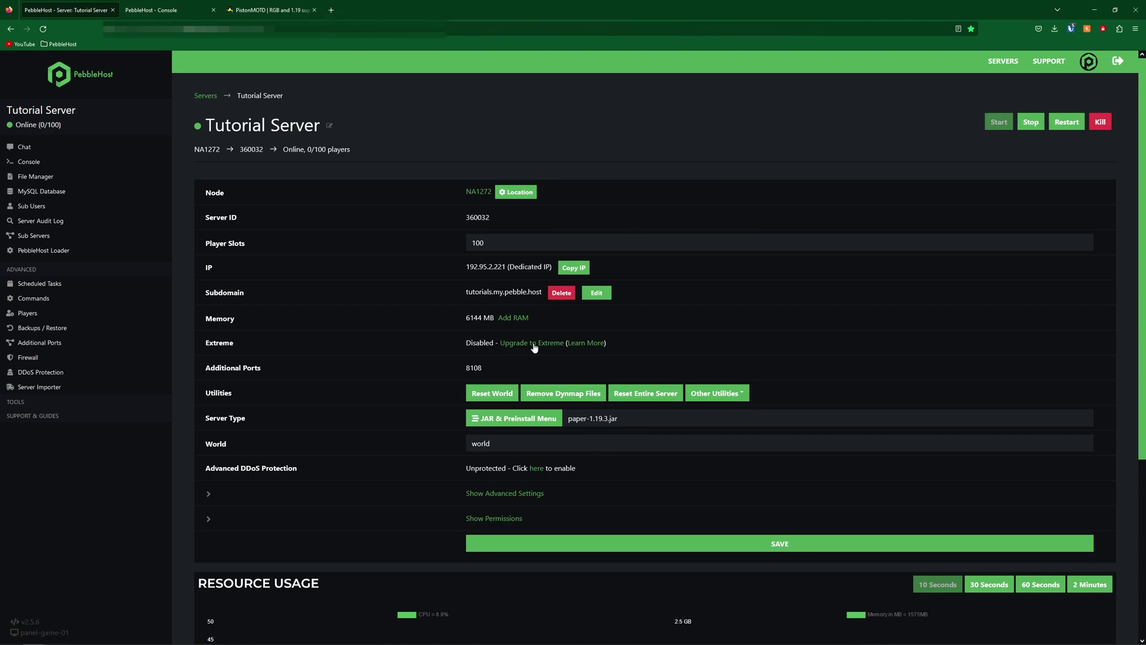
# Step: Set the Tutorial Server's type to Paper 1.19.3 (paper-1.19.3.jar) and save it
pyautogui.click(513, 418)
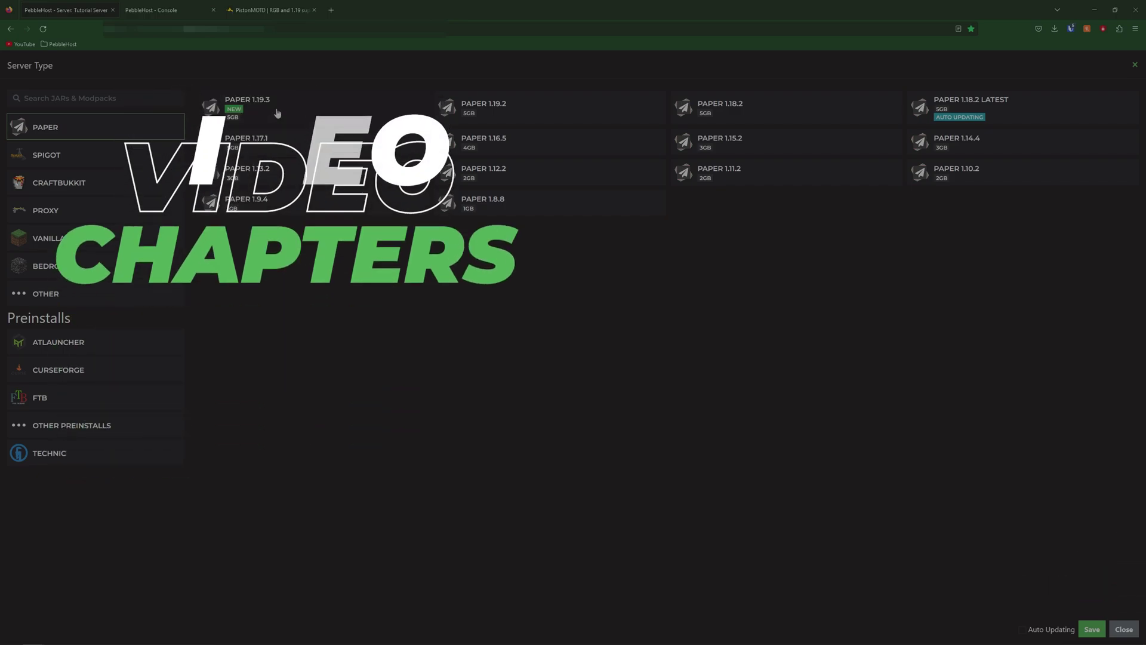
pyautogui.click(277, 114)
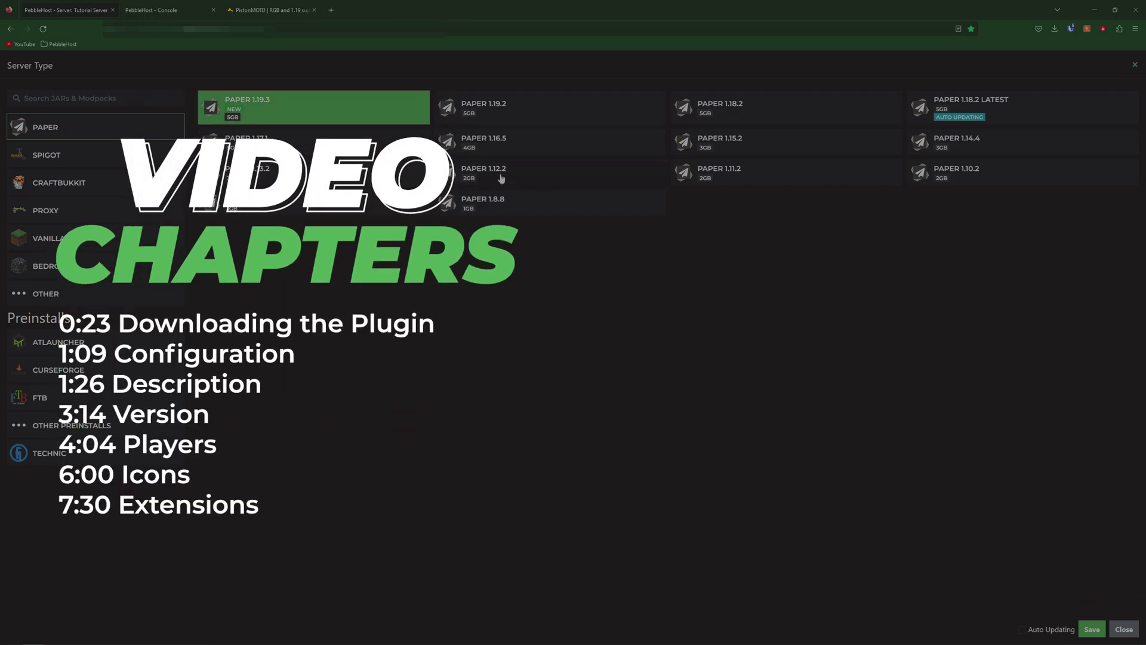
pyautogui.click(1093, 629)
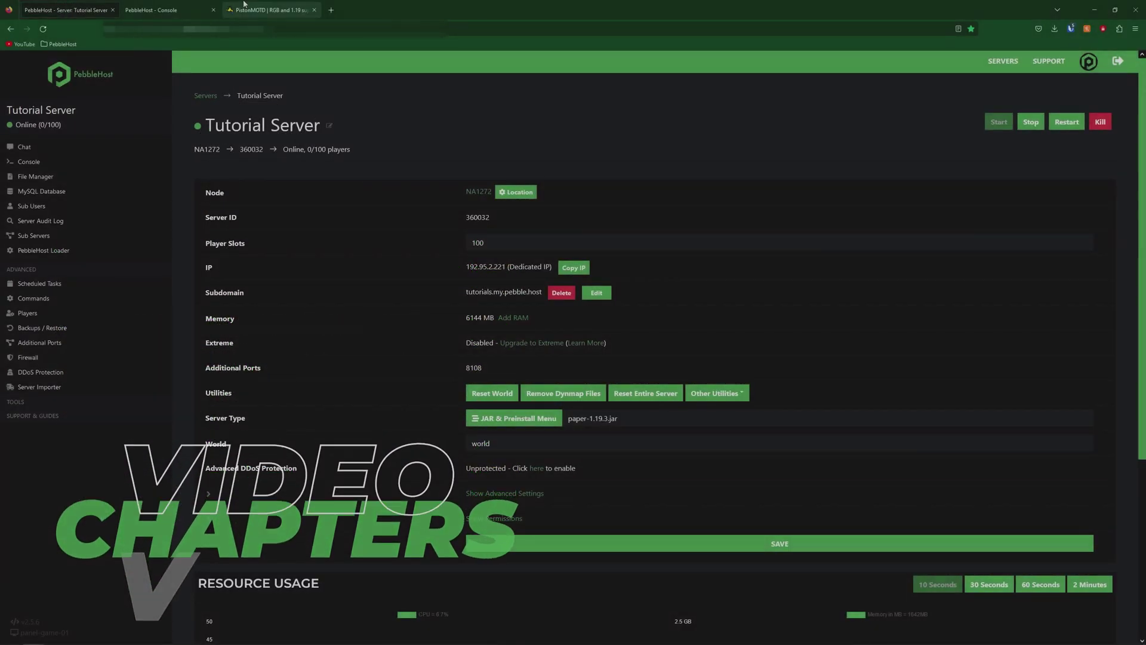
# Step: Go to the PistonMOTD 5.0.1 SpigotMC page and scroll through its overview
pyautogui.click(286, 10)
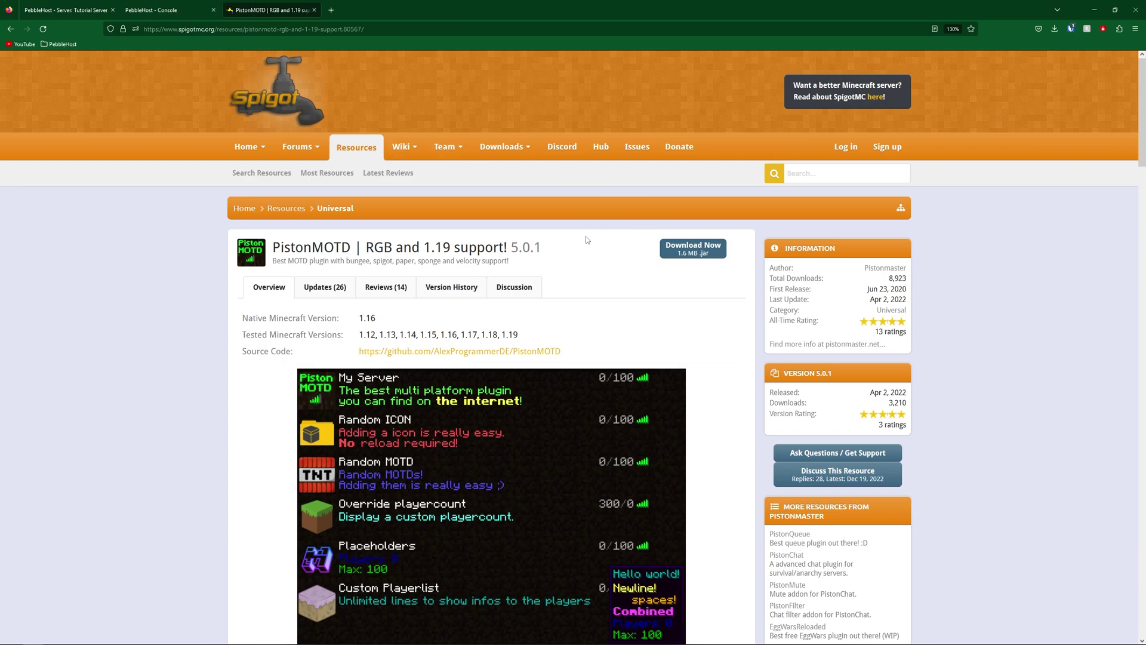
pyautogui.scroll(-2, 609, 293)
pyautogui.scroll(-2, 609, 293)
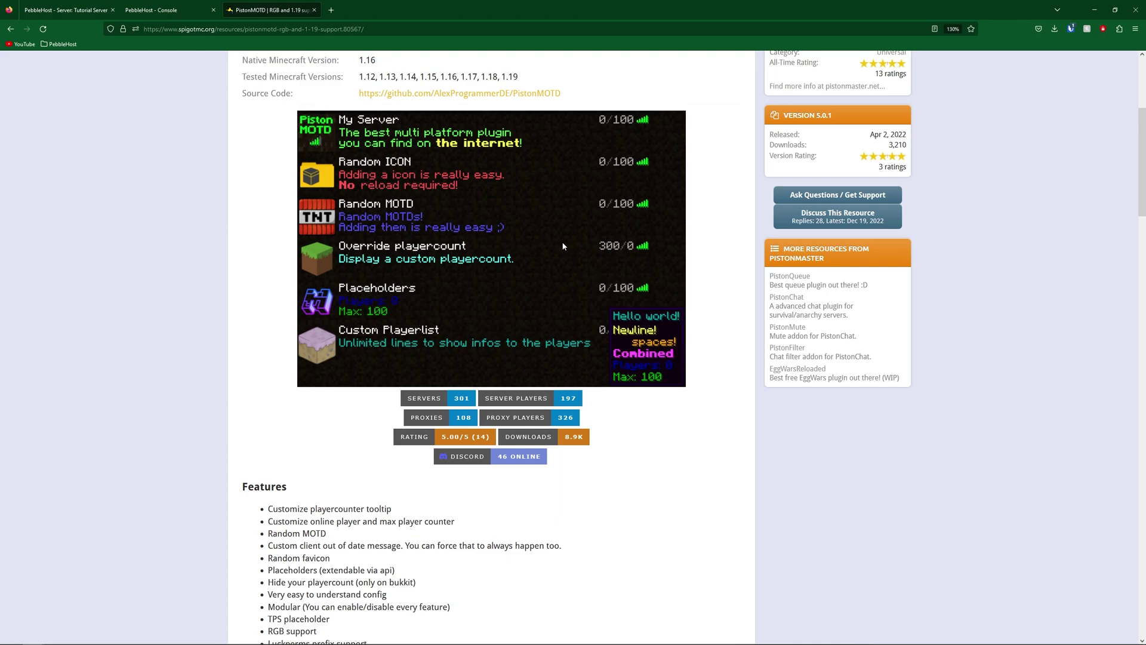
pyautogui.scroll(5, 624, 502)
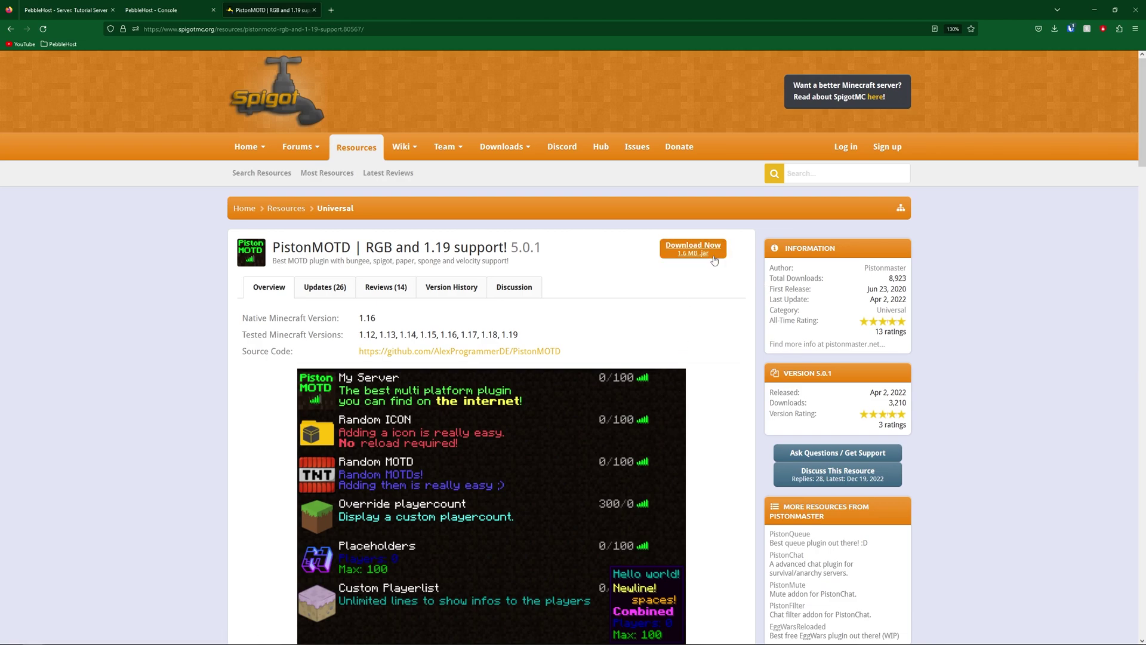
# Step: Upload PistonMOTD-5.0.1.jar into the Tutorial Server's plugins folder through the File Manager
pyautogui.hotkey('ctrl', 'Tab')
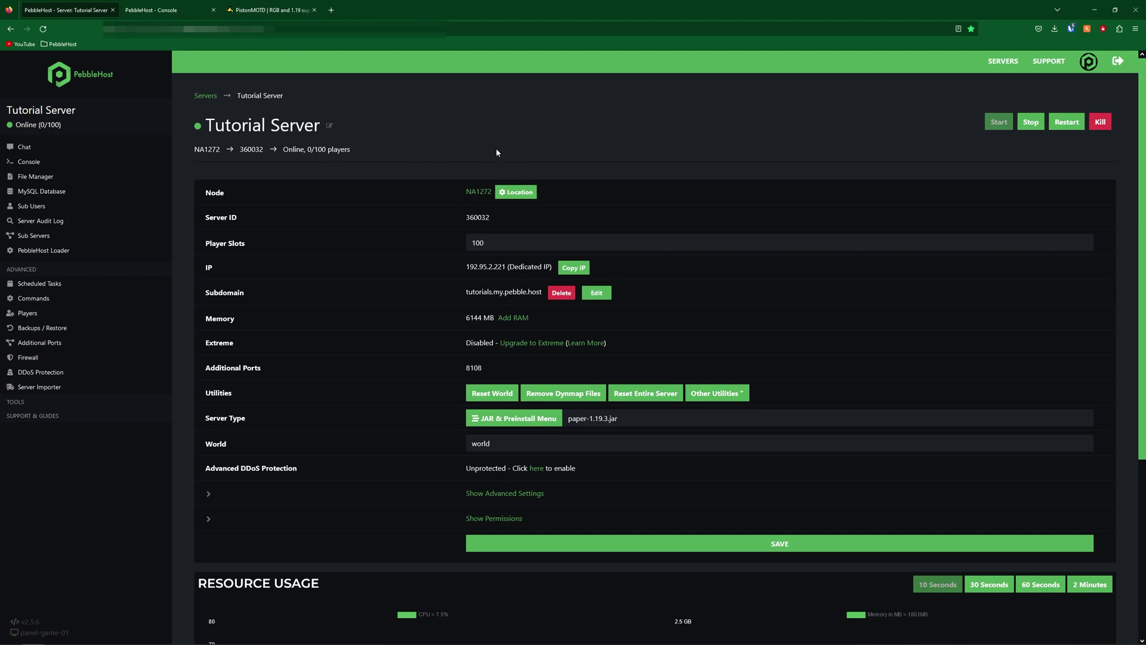
pyautogui.click(59, 182)
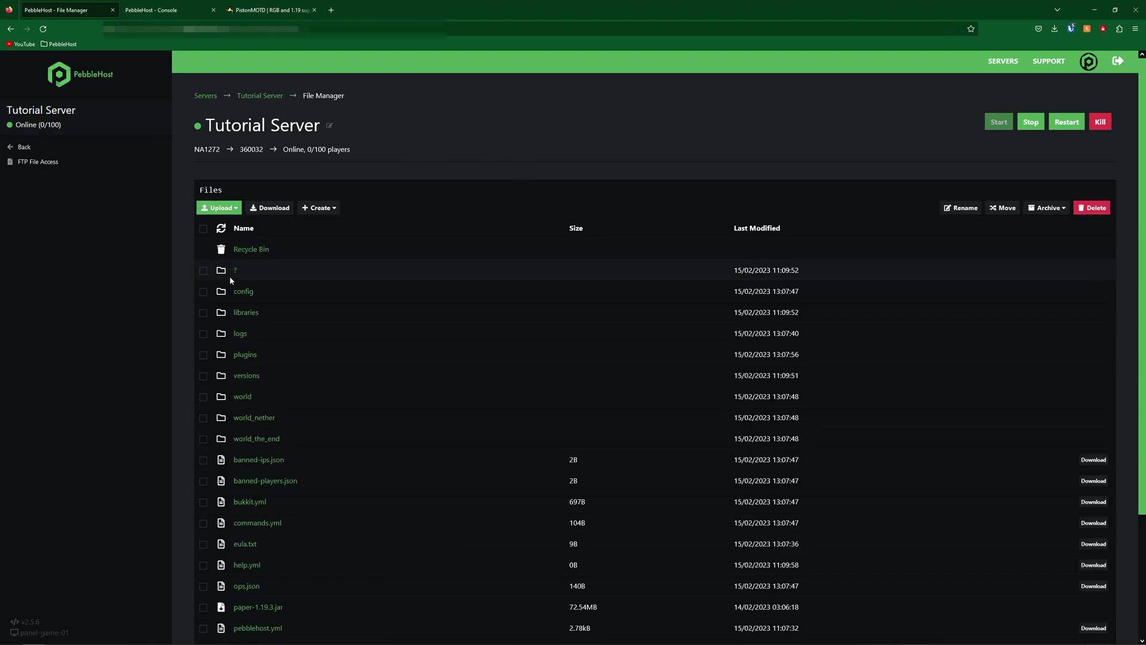
pyautogui.click(245, 354)
pyautogui.click(219, 208)
pyautogui.click(213, 240)
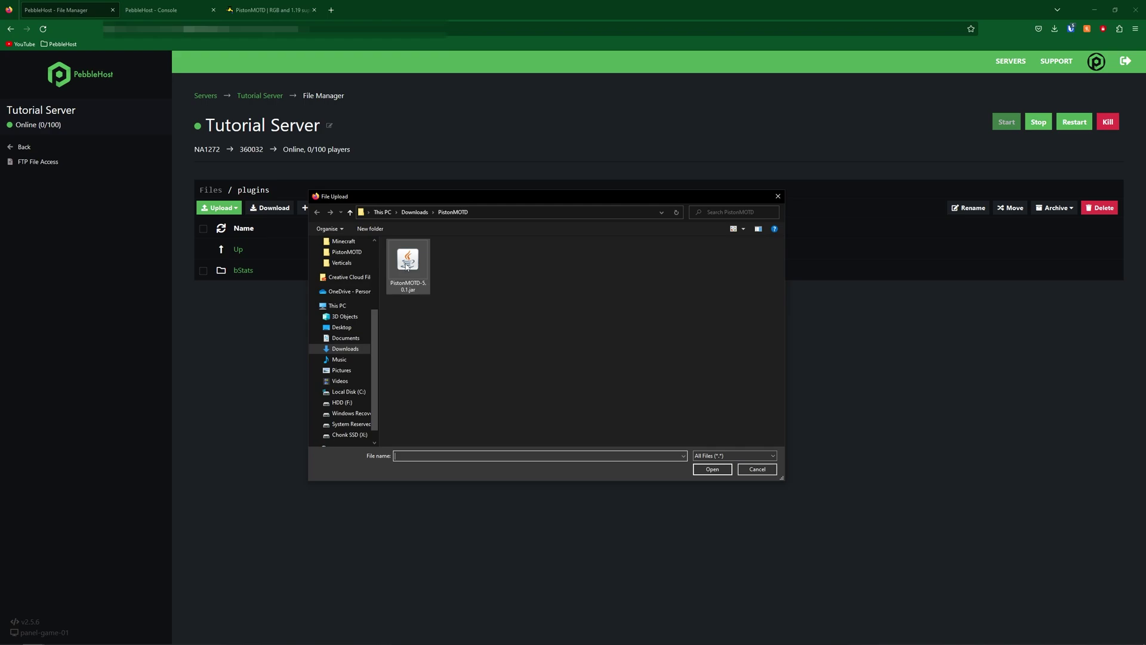
pyautogui.doubleClick(407, 267)
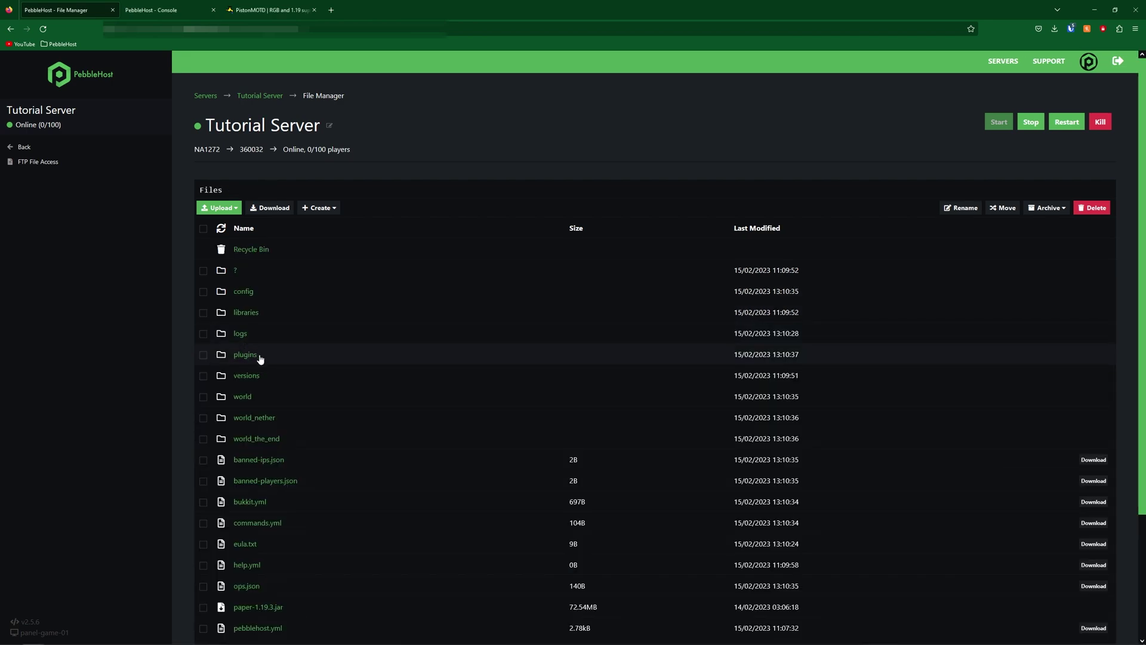
# Step: Open plugins > PistonMOTD > config.yml in the file editor
pyautogui.click(259, 358)
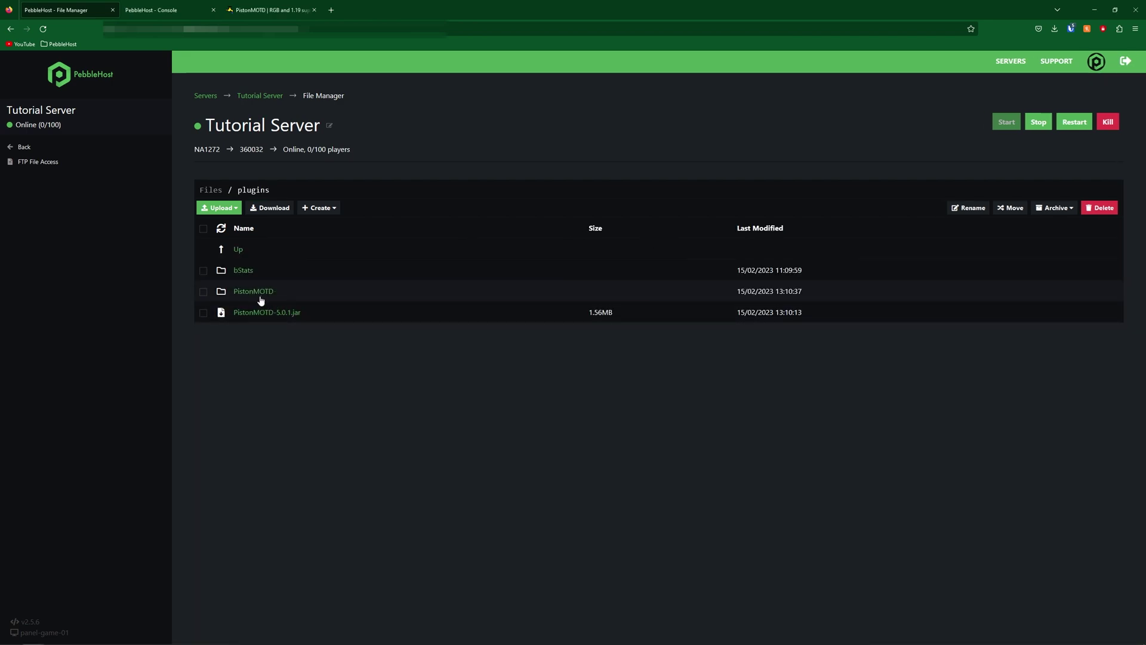
pyautogui.click(254, 297)
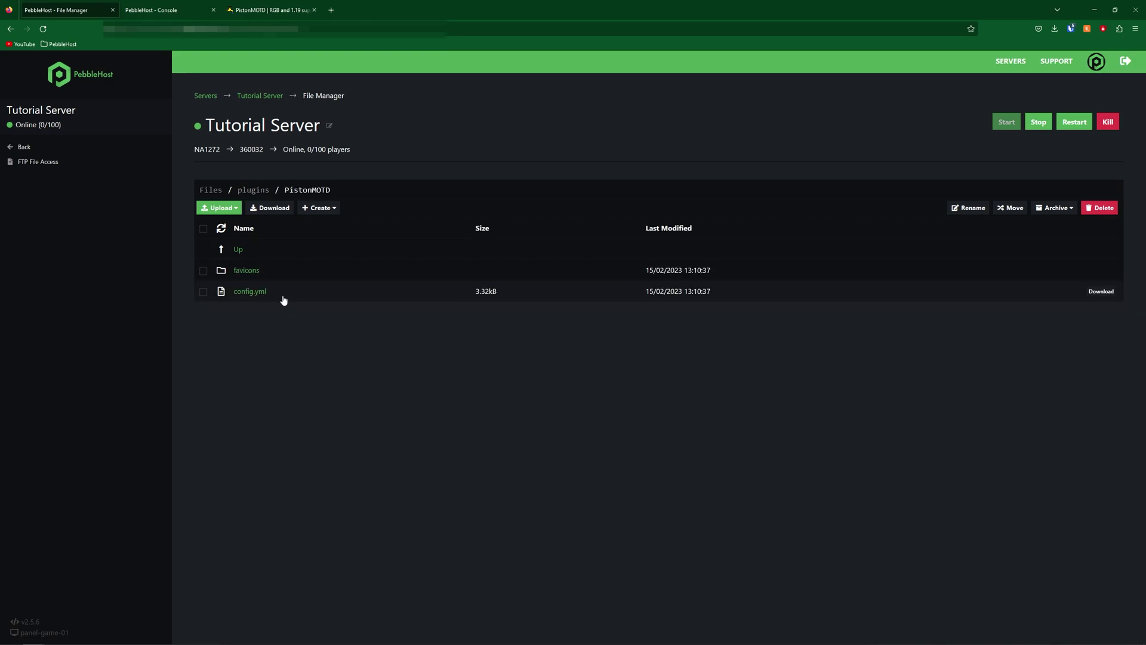
pyautogui.click(249, 291)
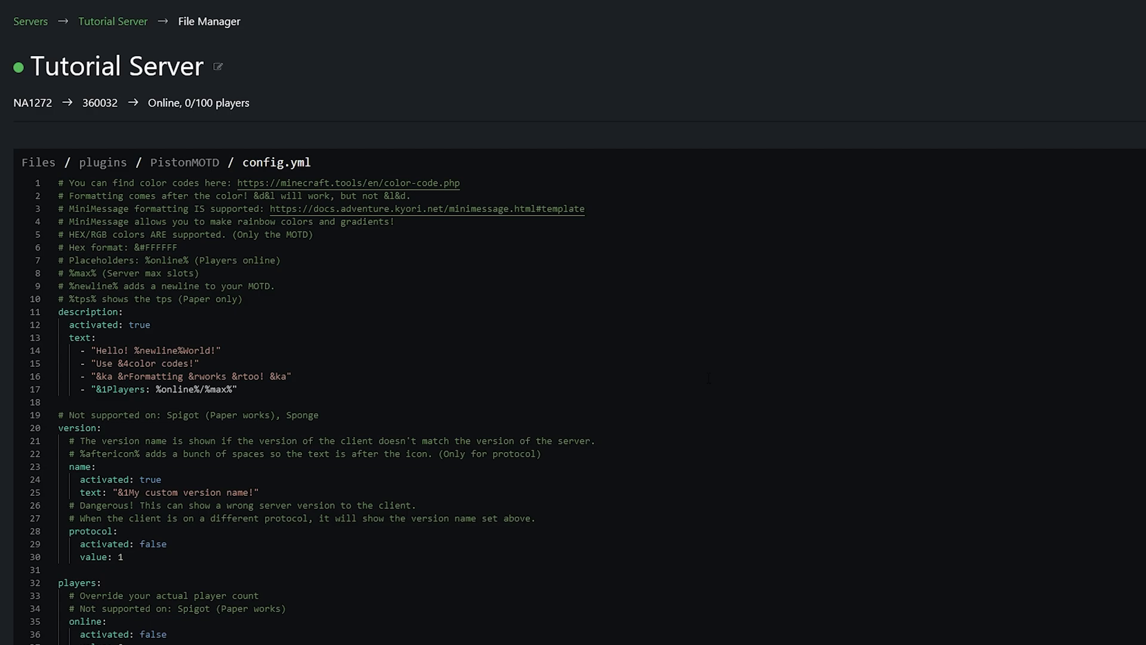
# Step: Highlight the description section, the unsupported-platforms note and the header comment in config.yml
pyautogui.moveTo(58, 311); pyautogui.dragTo(151, 324)
pyautogui.click(151, 324)
pyautogui.click(319, 415)
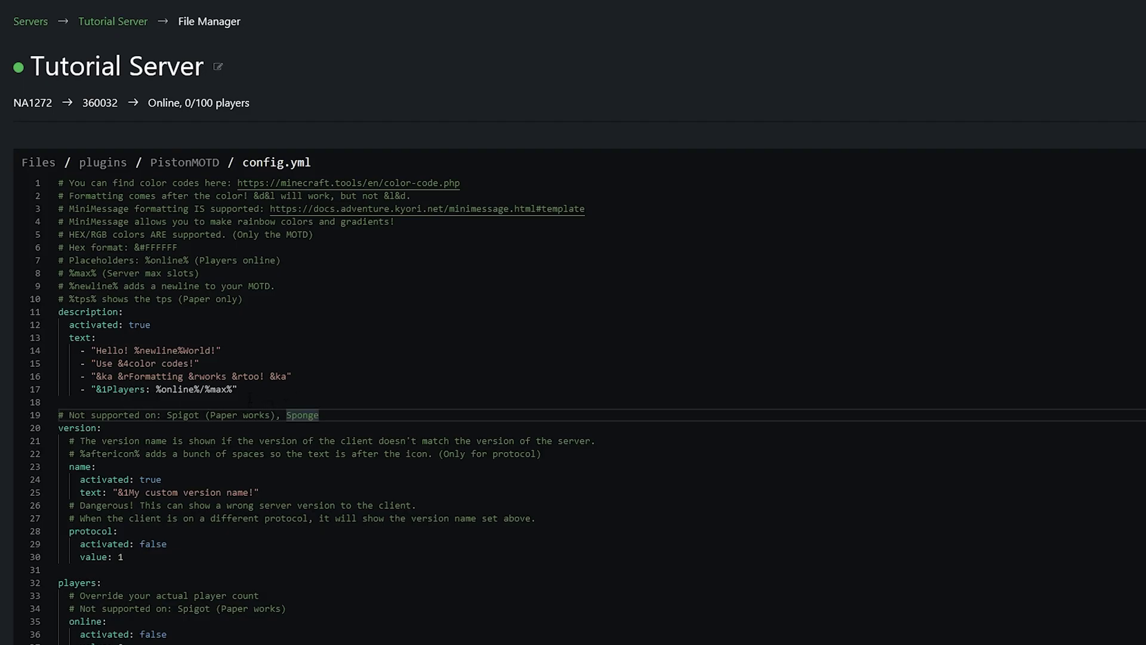
pyautogui.moveTo(58, 183); pyautogui.dragTo(161, 234)
pyautogui.click(161, 234)
pyautogui.scroll(-1, 323, 331)
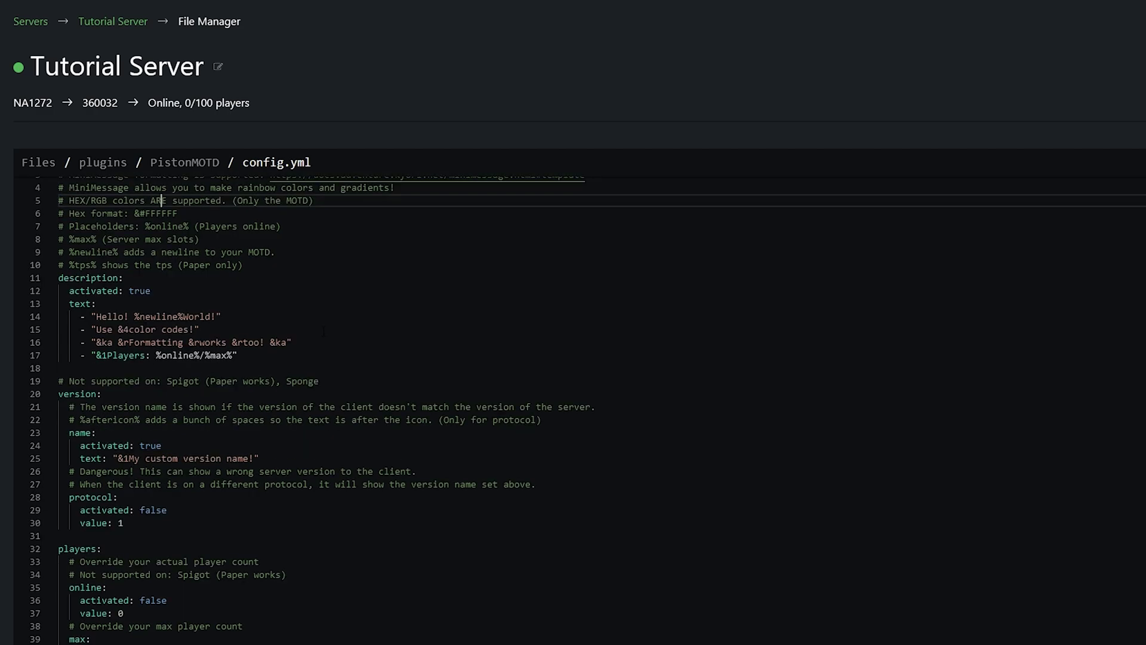
# Step: Replace the first MOTD line with 'Hi! %newline%Thanks for choosing PebbleHost!'
pyautogui.click(216, 316)
pyautogui.moveTo(216, 316); pyautogui.dragTo(95, 316)
pyautogui.write('Hi! ')
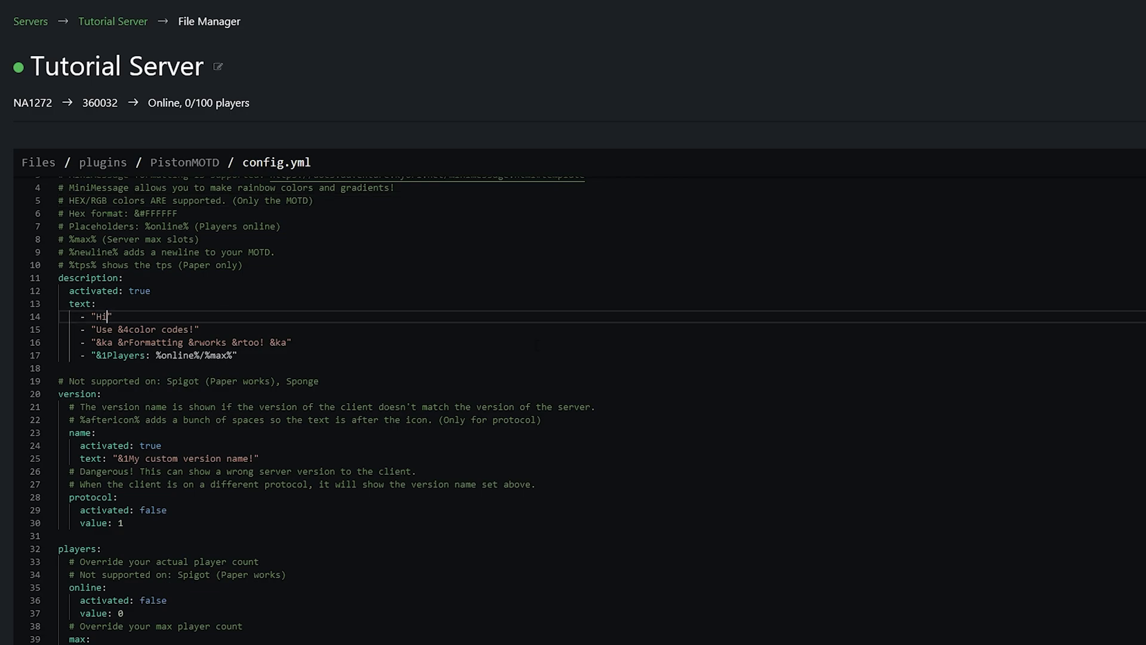
pyautogui.write('%newline%')
pyautogui.write('Thanks for choosing PebbleHost!')
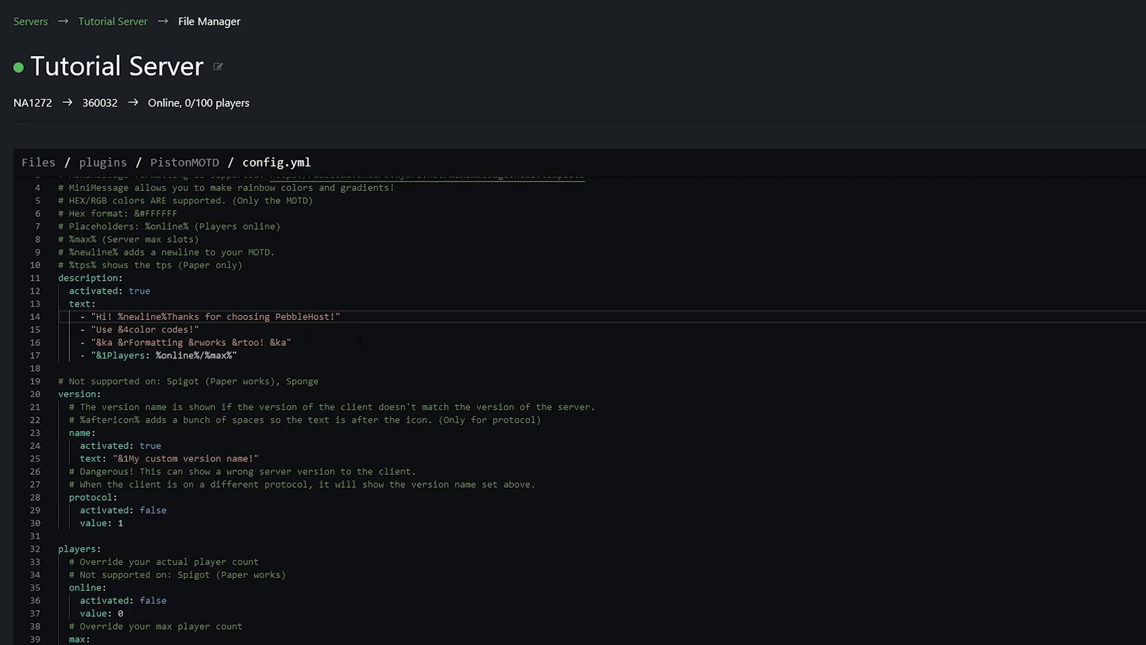
pyautogui.scroll(1, 300, 345)
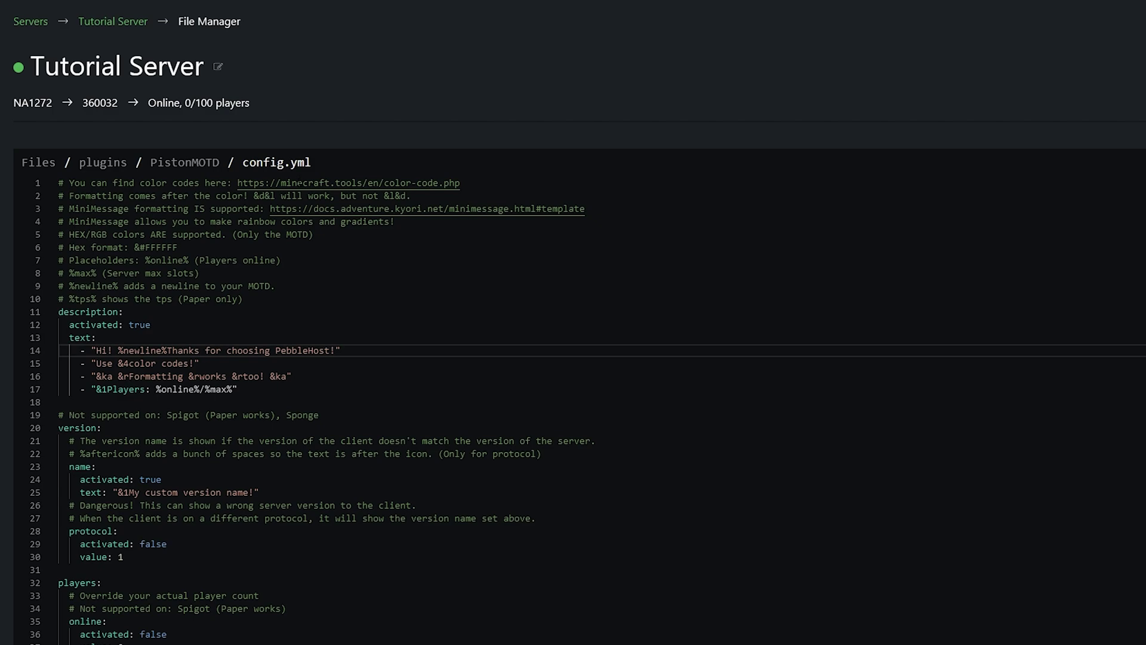
pyautogui.click(299, 183)
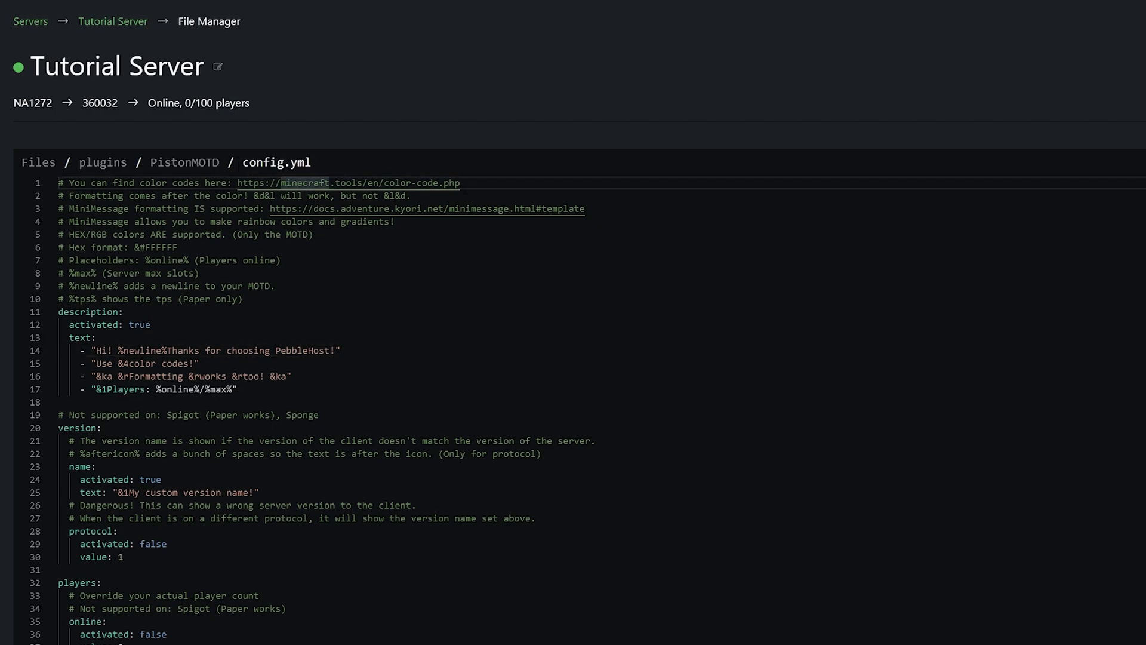
pyautogui.keyDown('ctrl'); pyautogui.click(299, 183); pyautogui.keyUp('ctrl')
pyautogui.scroll(-1, 847, 190)
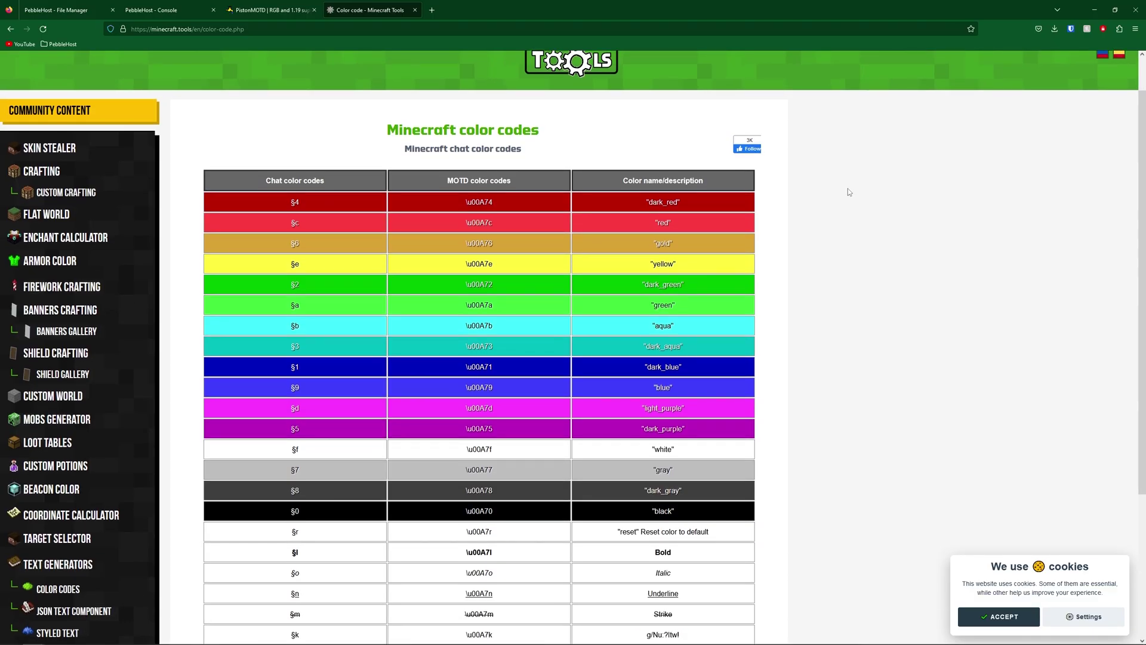
pyautogui.scroll(1, 844, 190)
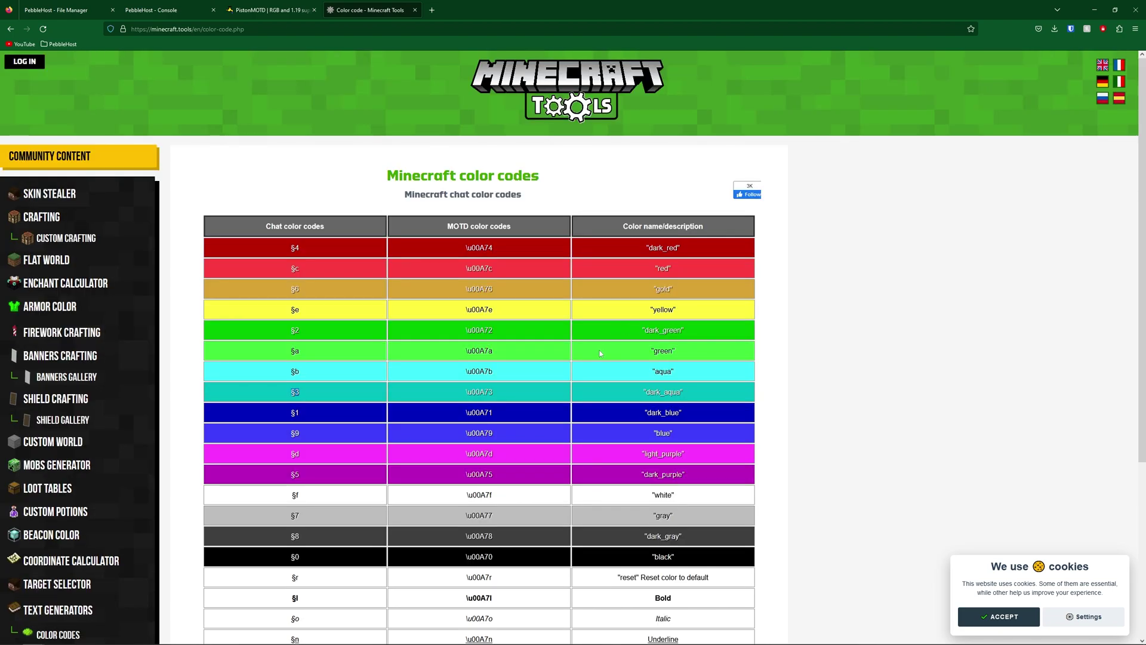
pyautogui.moveTo(650, 291); pyautogui.dragTo(674, 291)
pyautogui.moveTo(305, 288); pyautogui.dragTo(296, 289)
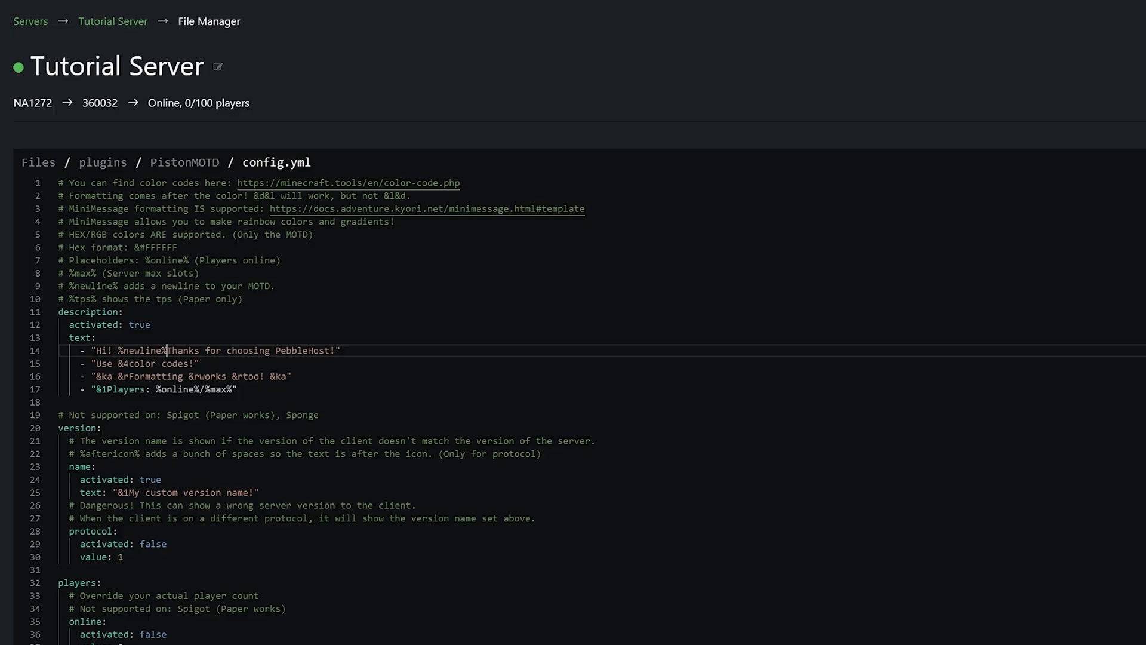
# Step: Prefix the first MOTD line's Hi! with &6 and run 'pistonmotd reload' in the console
pyautogui.click(96, 350)
pyautogui.write('&')
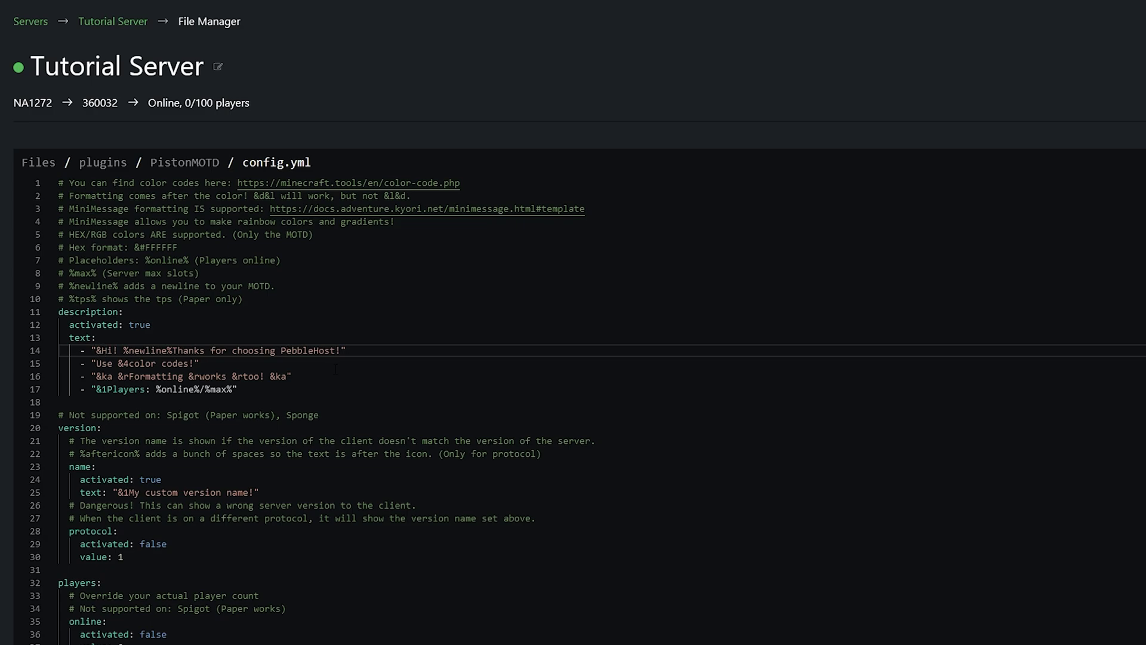
pyautogui.write('6')
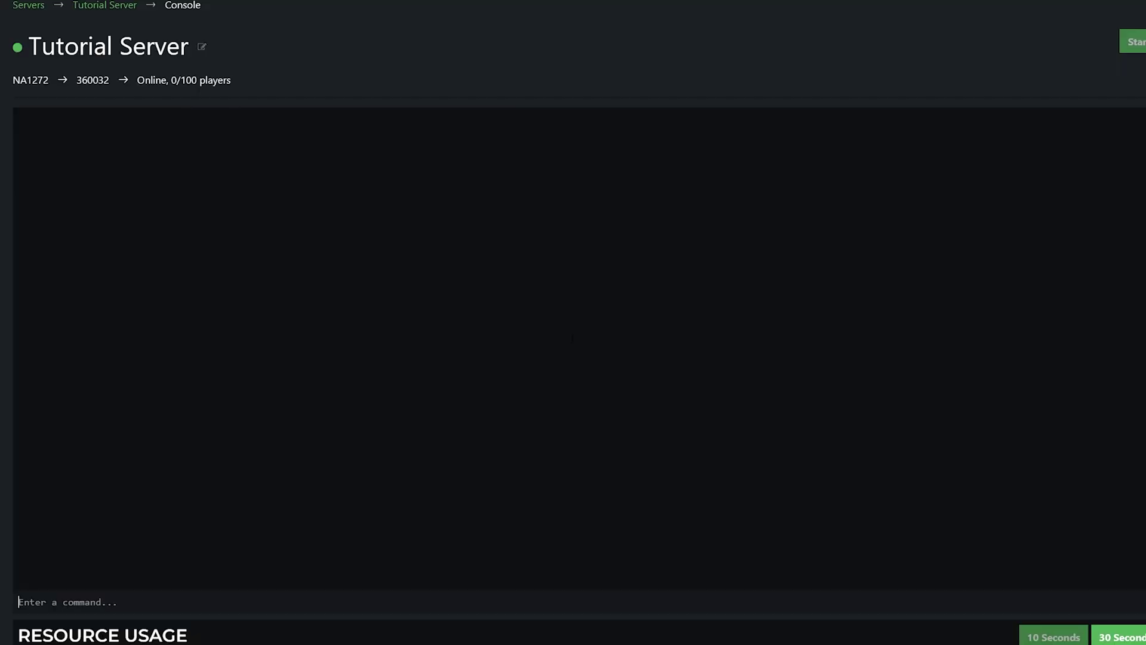
pyautogui.write('pistonm')
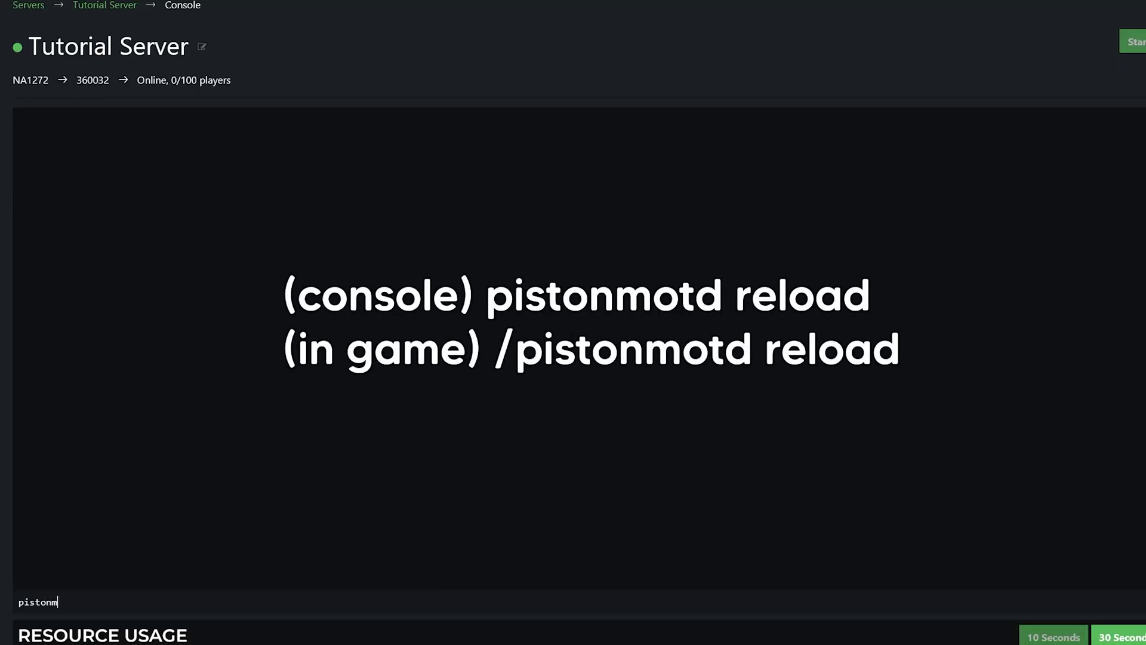
pyautogui.write('otd reload')
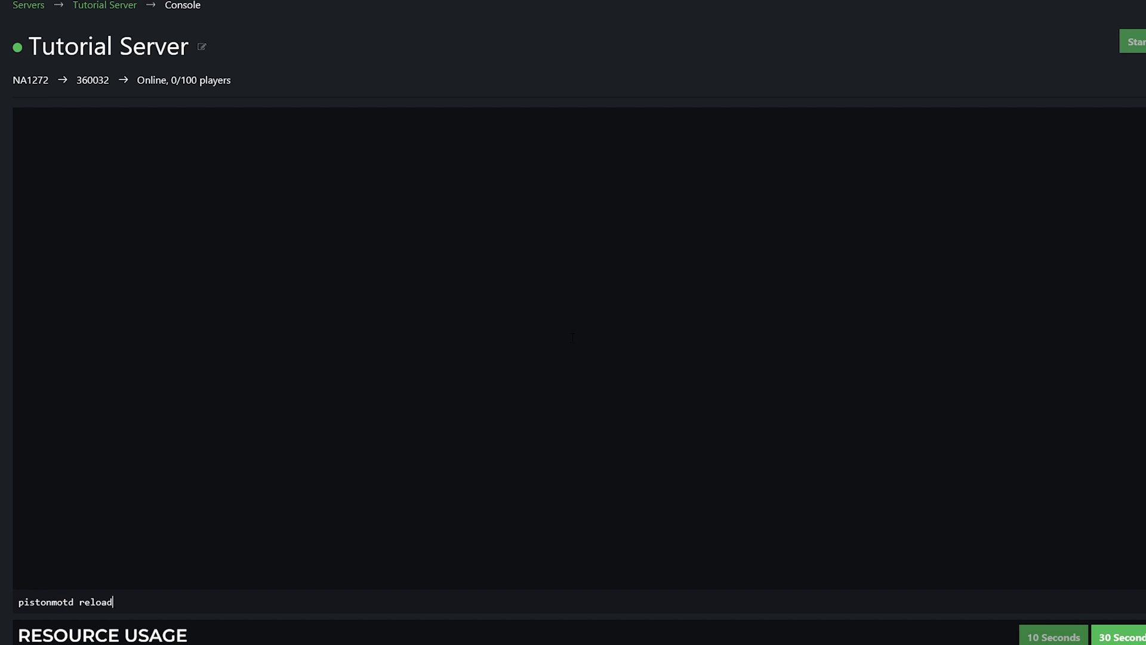
pyautogui.press('Return')
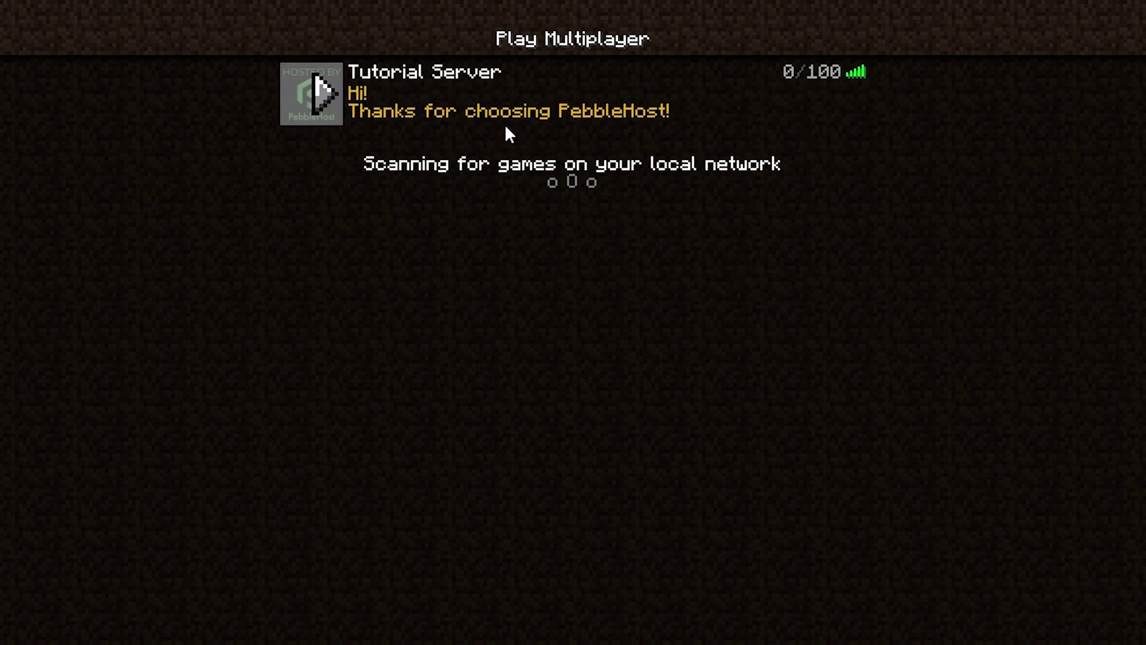
# Step: Check the Tutorial Server's gold MOTD in Minecraft's multiplayer list
pyautogui.moveTo(640, 77)
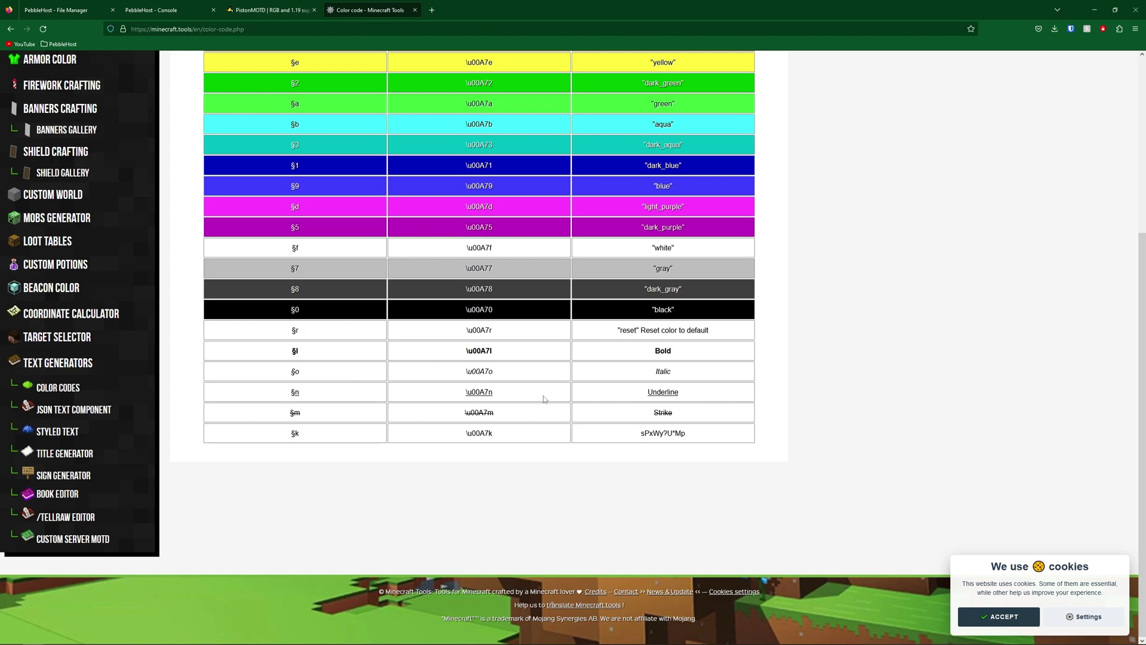
# Step: Highlight the Bold formatting code in the minecraft.tools colour code table
pyautogui.moveTo(654, 351); pyautogui.dragTo(685, 435)
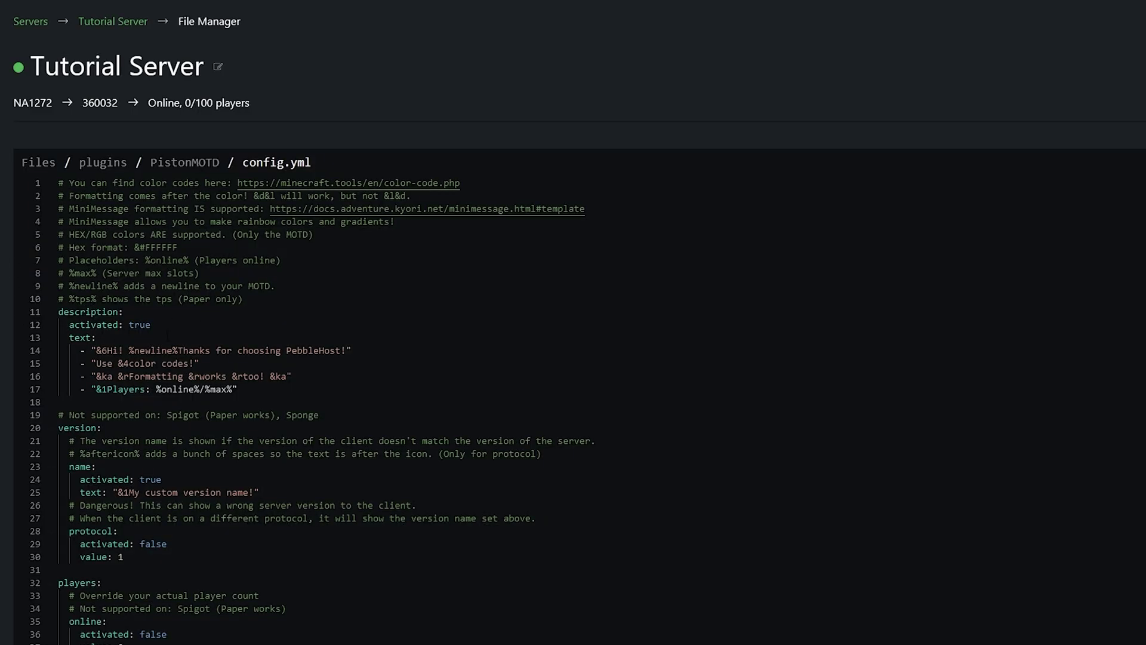
# Step: Replace the custom version name text on line 25 with 'Requires 1.19.3'
pyautogui.scroll(-3, 299, 406)
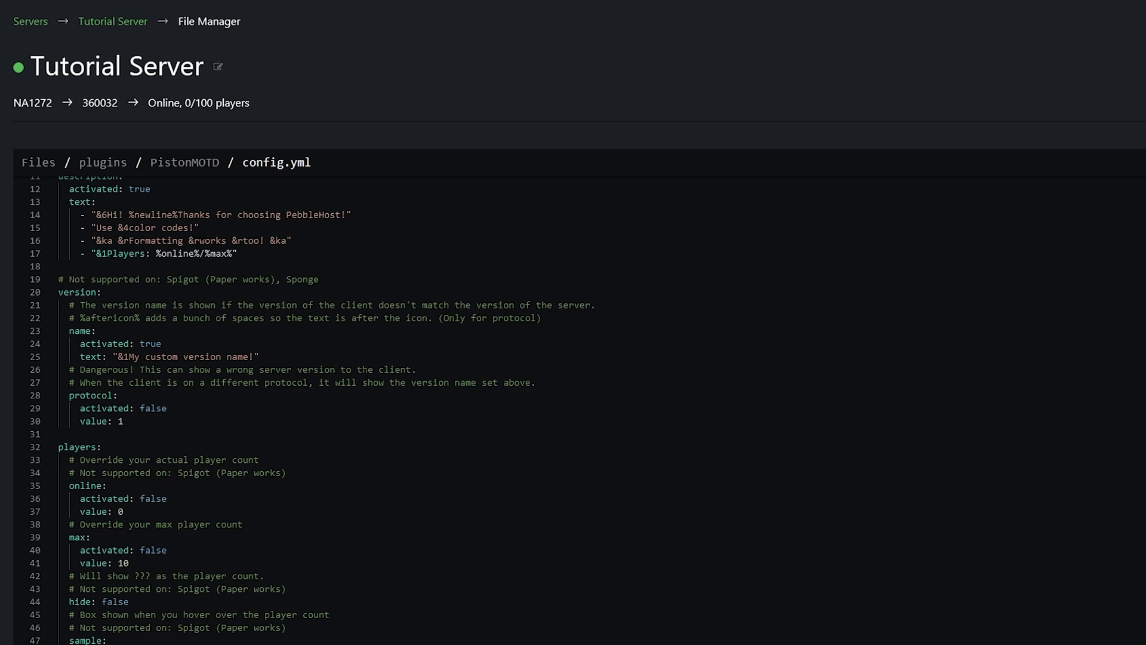
pyautogui.scroll(1, 298, 387)
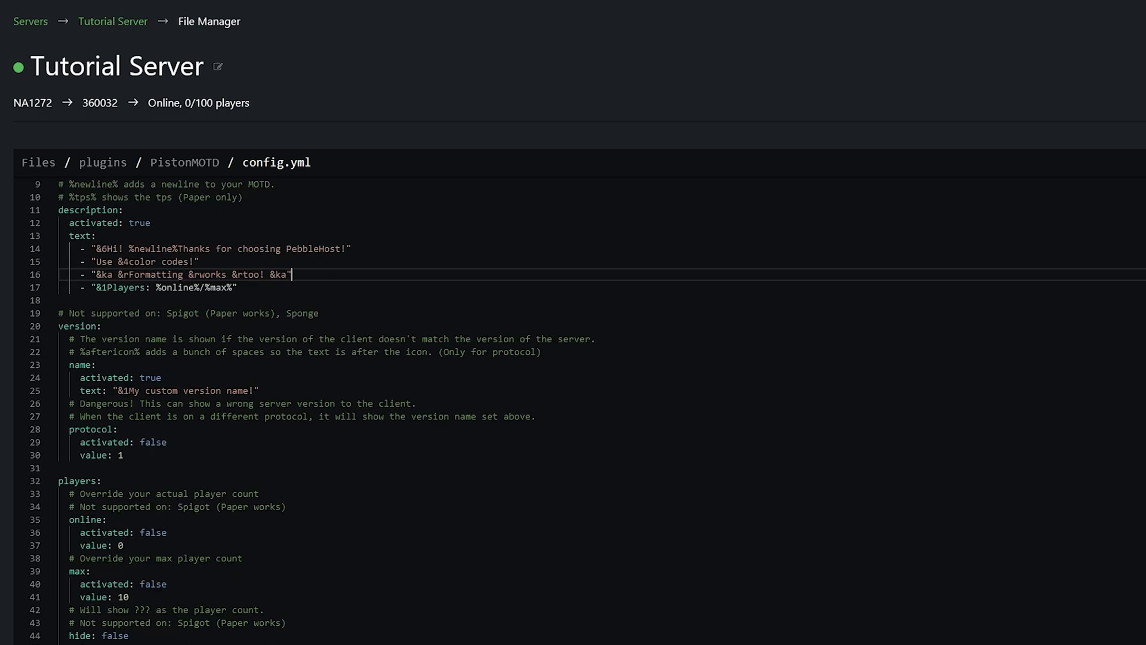
pyautogui.moveTo(129, 390); pyautogui.dragTo(238, 390)
pyautogui.moveTo(238, 390); pyautogui.dragTo(248, 390)
pyautogui.write('Requires 1.19.3')
# Step: Change the version name's colour code from &1 to &3 and enter 'pistonmotd reload' in the console
pyautogui.scroll(3, 298, 388)
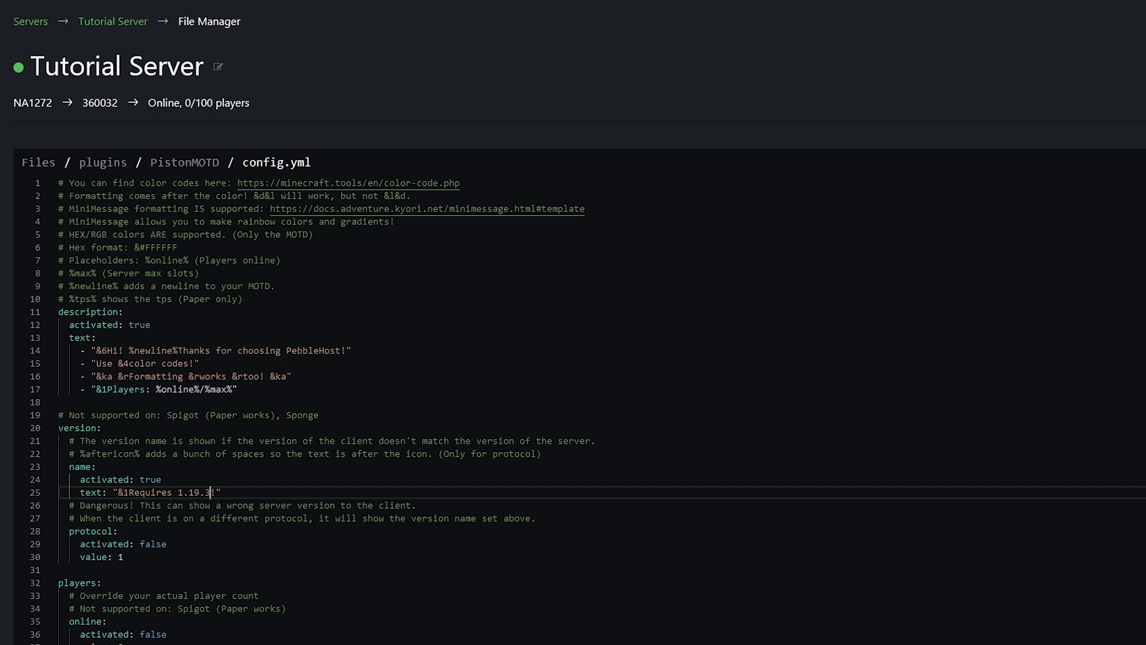
pyautogui.click(129, 492)
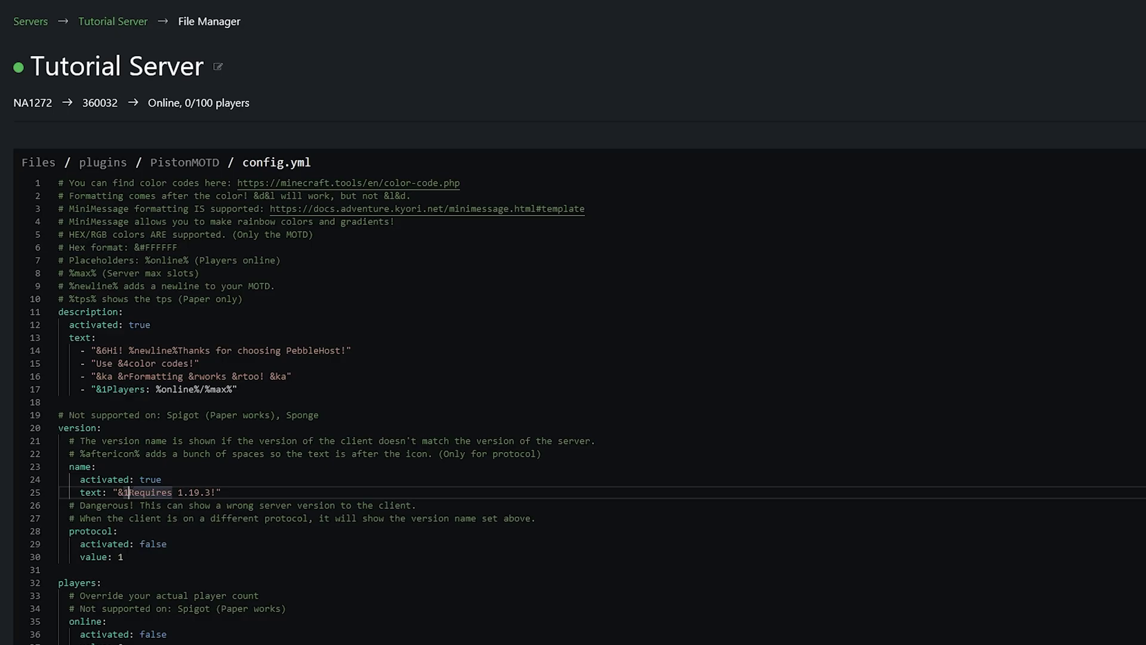
pyautogui.press('BackSpace')
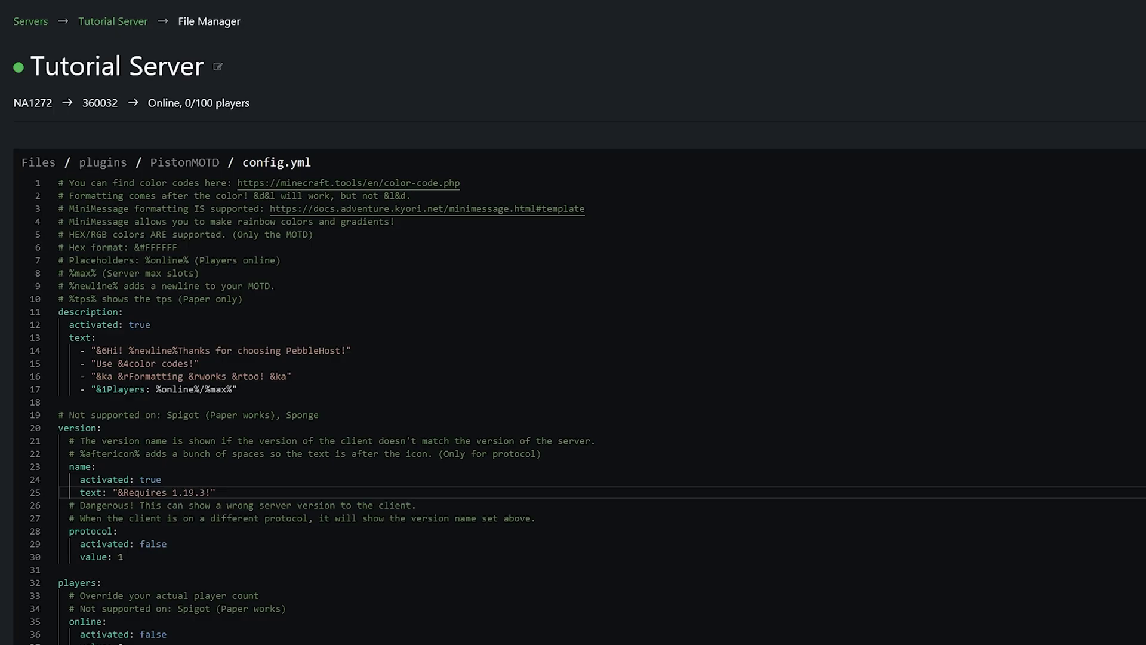
pyautogui.write('3')
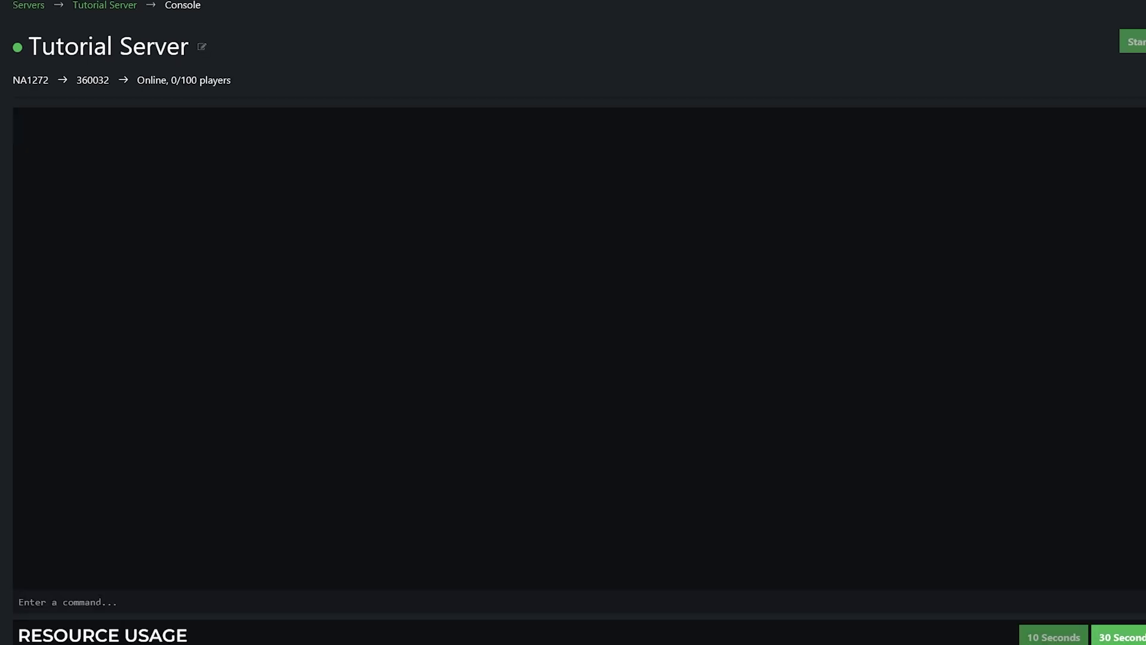
pyautogui.click(101, 599)
pyautogui.write('pistonmotd reload')
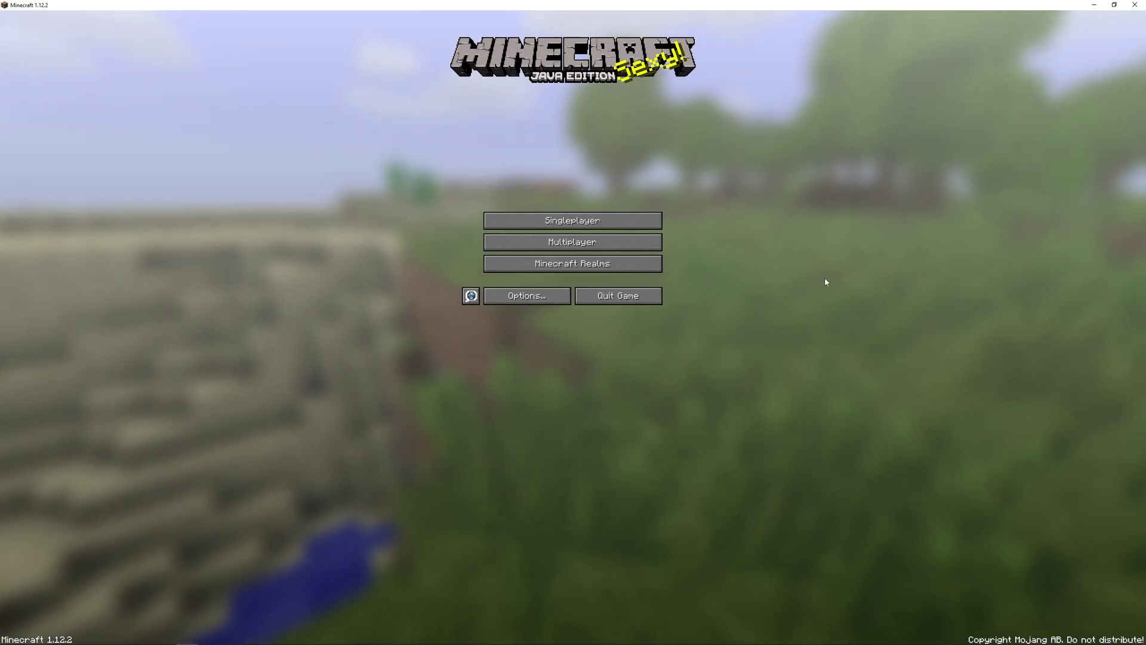
# Step: In Minecraft's multiplayer list, check Tutorial Server's aqua 'Requires 1.19.3!' version text
pyautogui.click(626, 241)
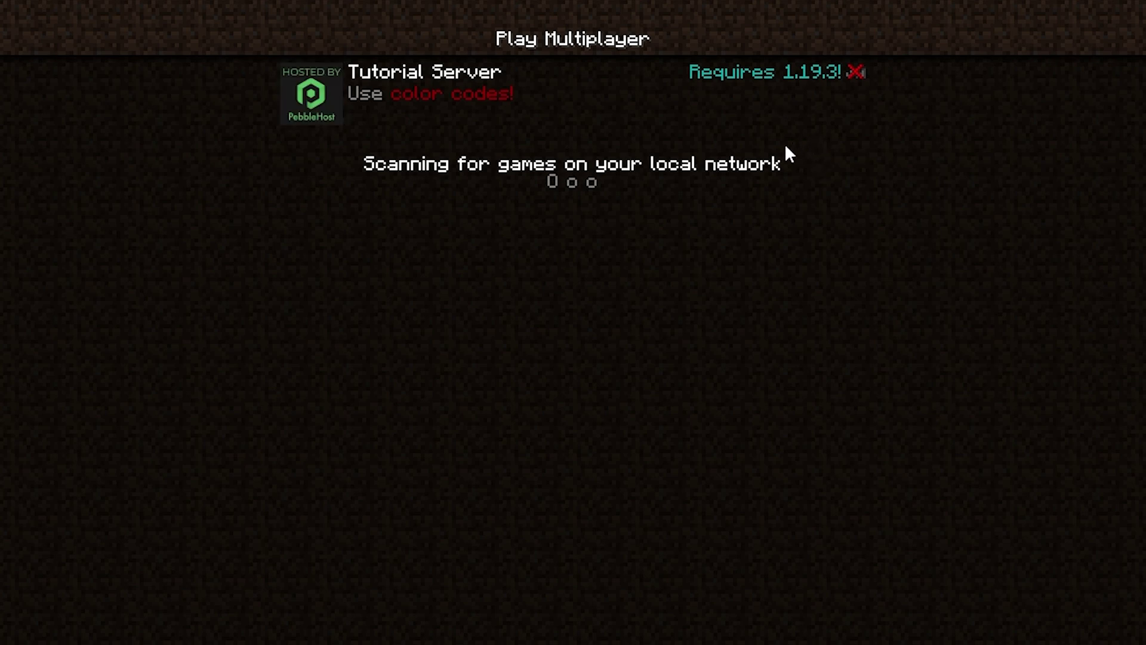
pyautogui.moveTo(766, 76)
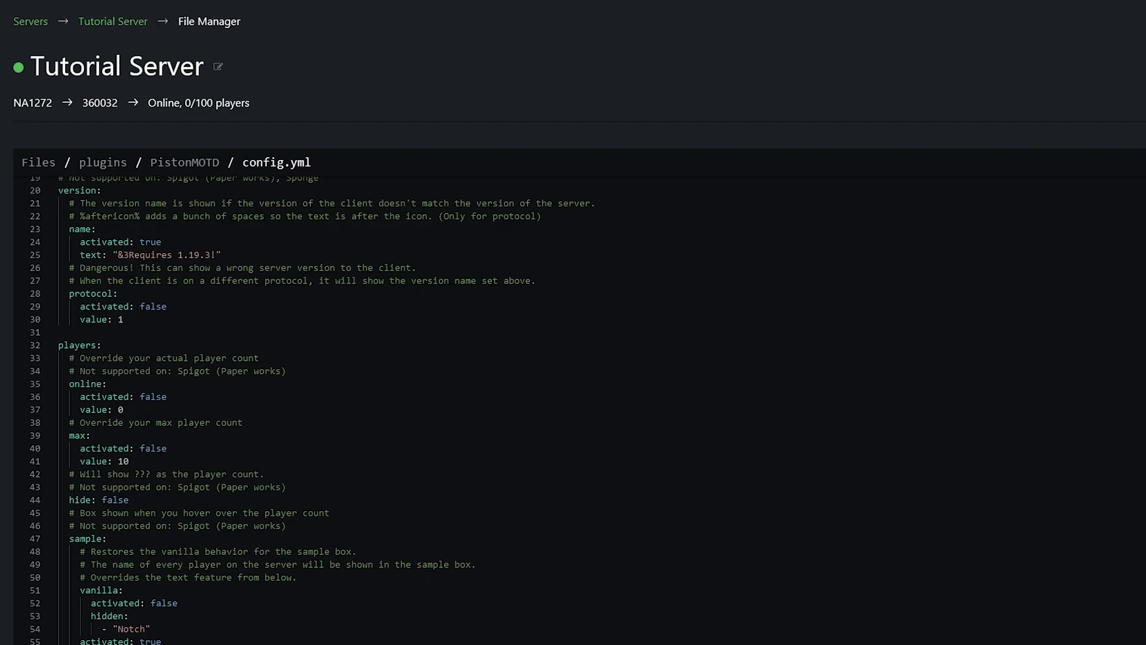
# Step: Set the online player override to activated: true with value 70
pyautogui.click(286, 487)
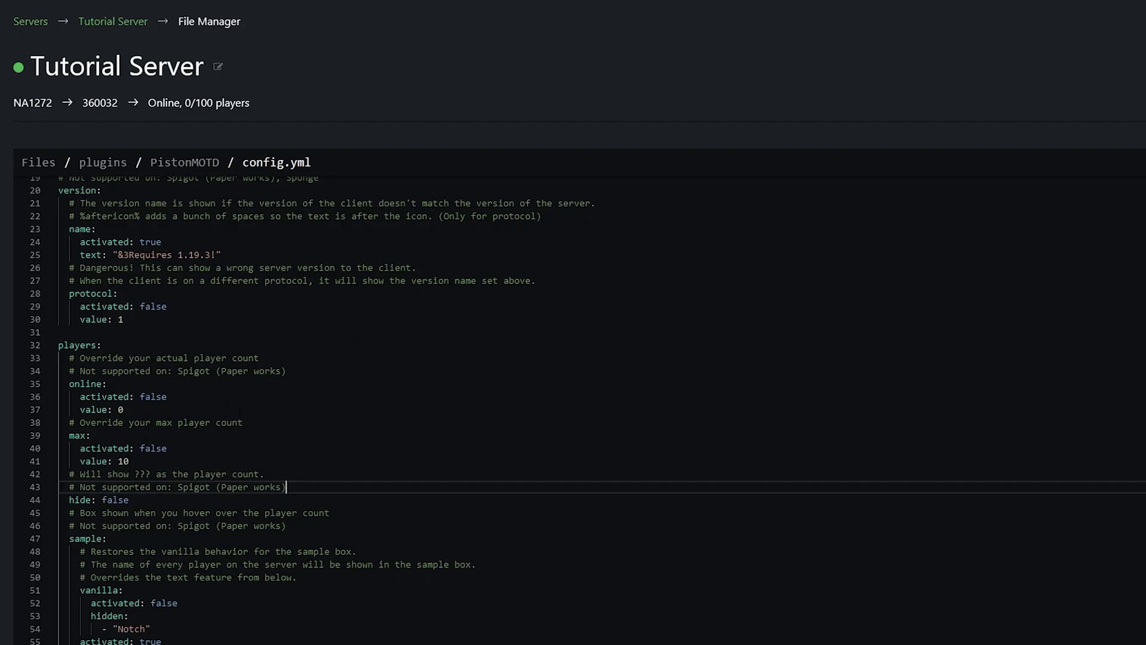
pyautogui.click(106, 383)
pyautogui.moveTo(178, 370); pyautogui.dragTo(199, 370)
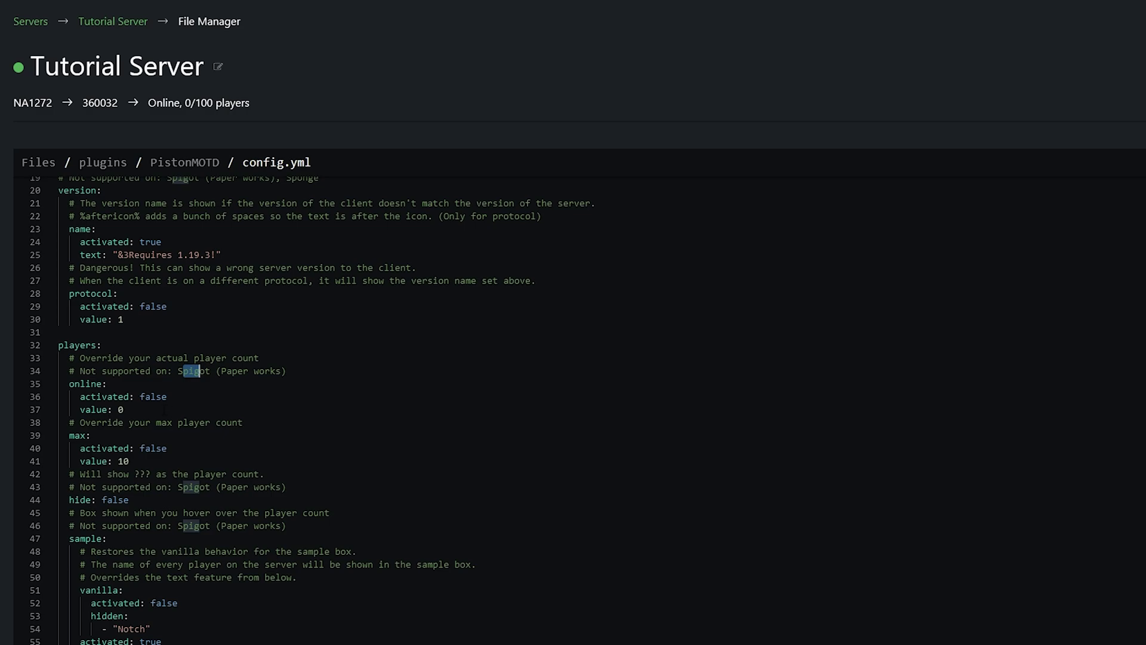
pyautogui.moveTo(140, 396); pyautogui.dragTo(184, 398)
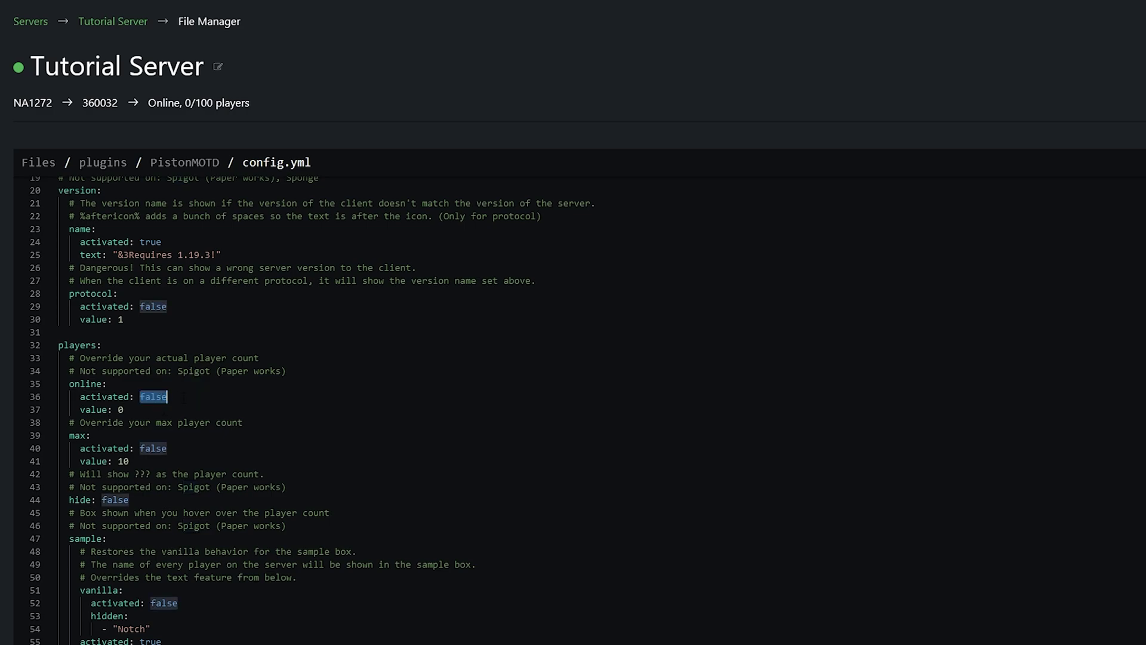
pyautogui.write('true')
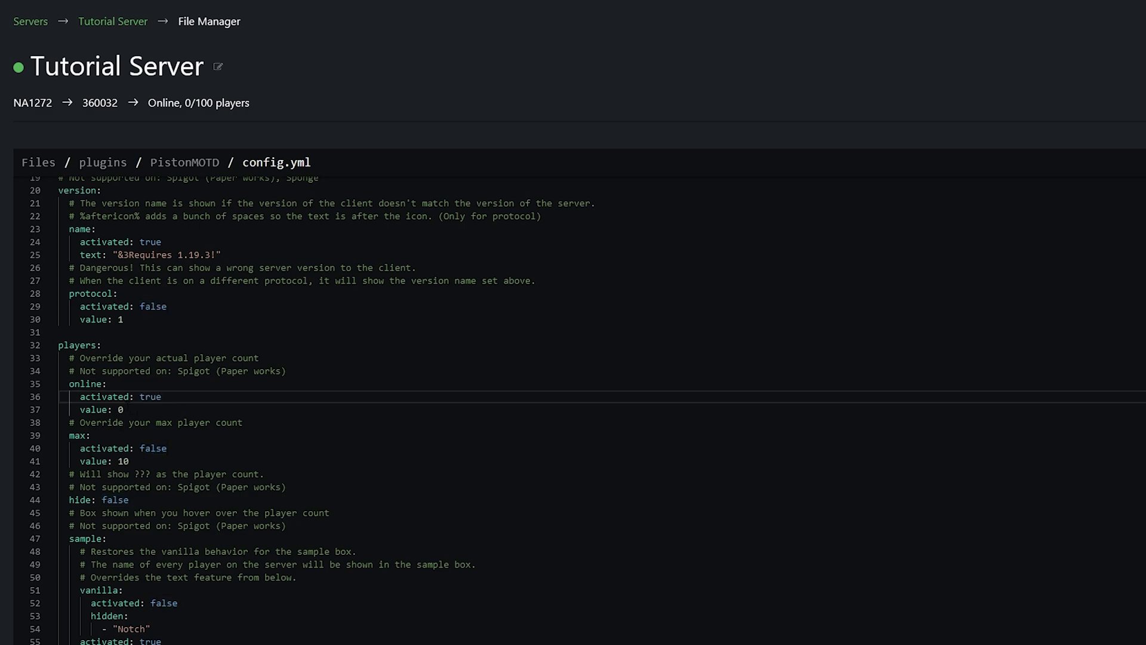
pyautogui.moveTo(131, 410); pyautogui.dragTo(118, 410)
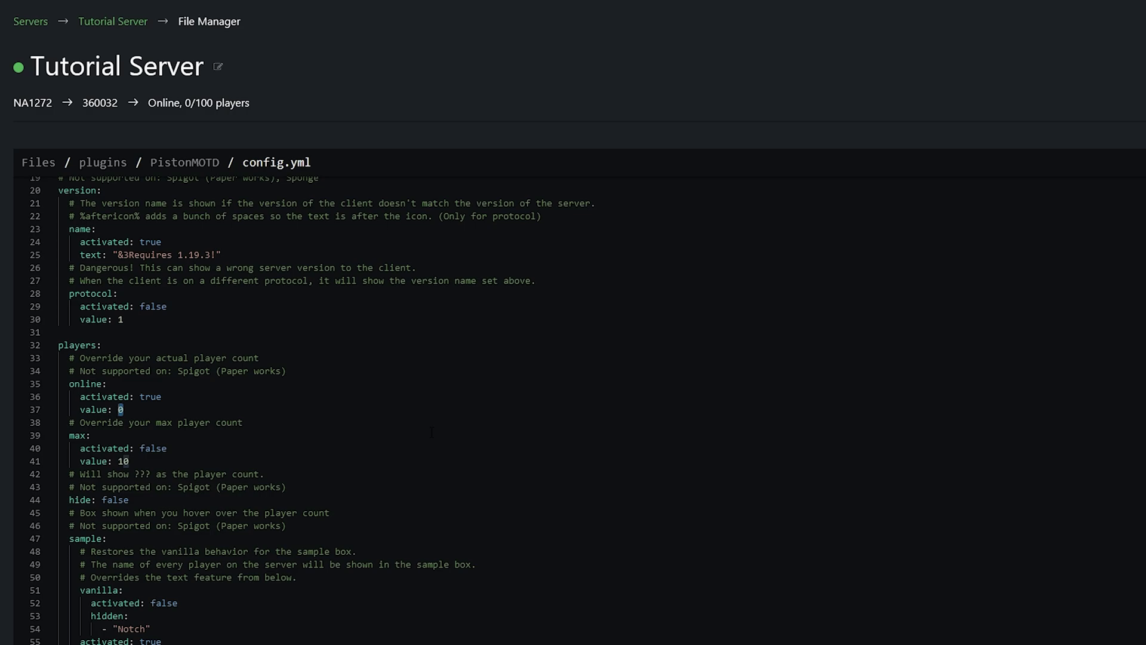
pyautogui.write('70')
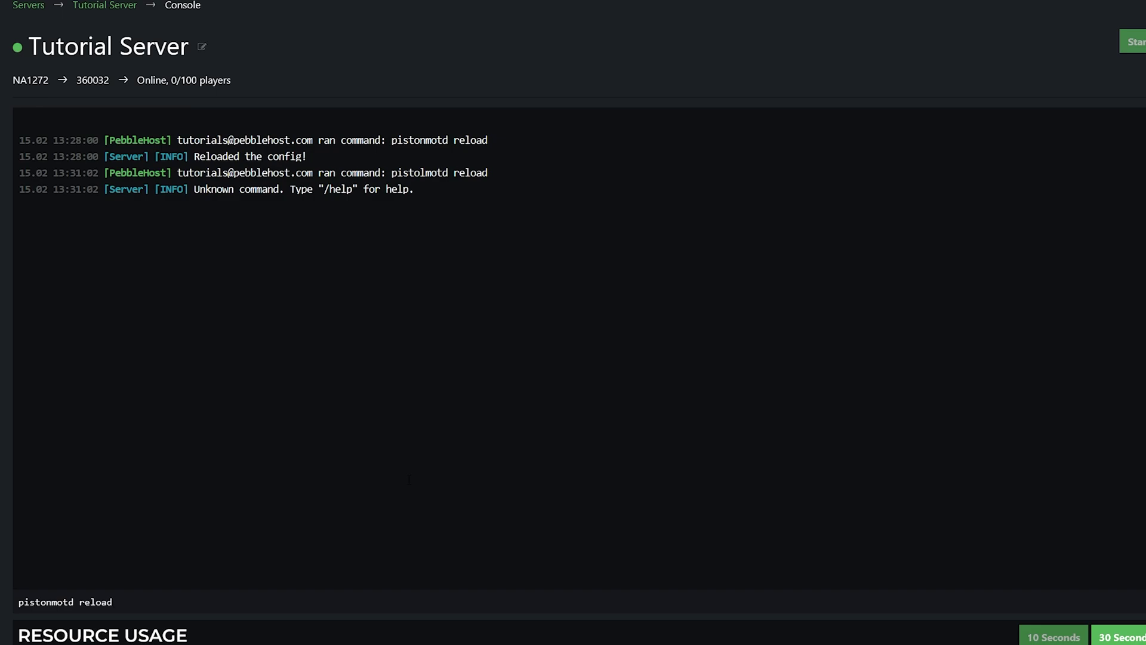
# Step: Run pistonmotd reload and check Tutorial Server's 70/100 player count in Minecraft
pyautogui.press('Return')
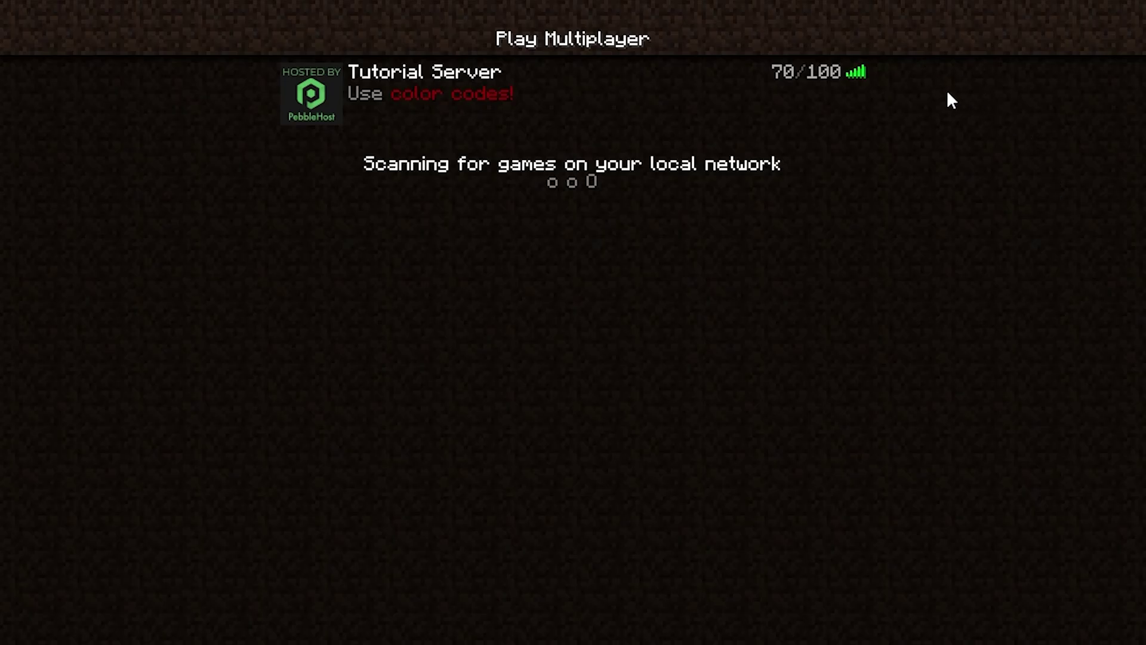
pyautogui.moveTo(818, 77)
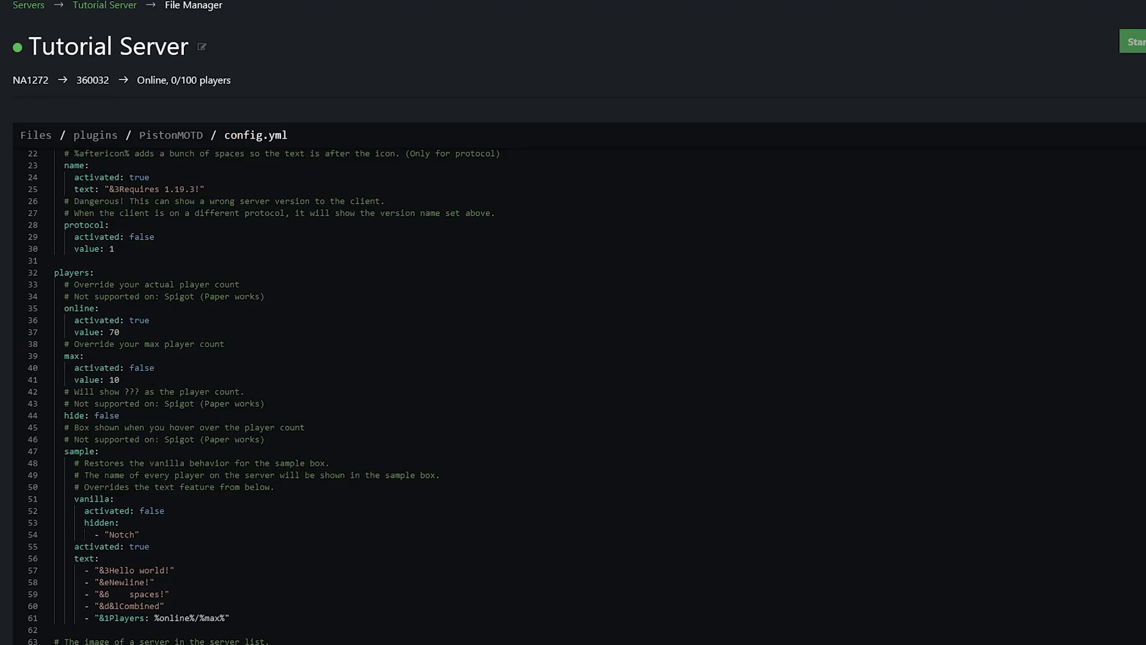
# Step: Review the max player override and change the player-count hide setting from false to true
pyautogui.moveTo(64, 356); pyautogui.dragTo(165, 378)
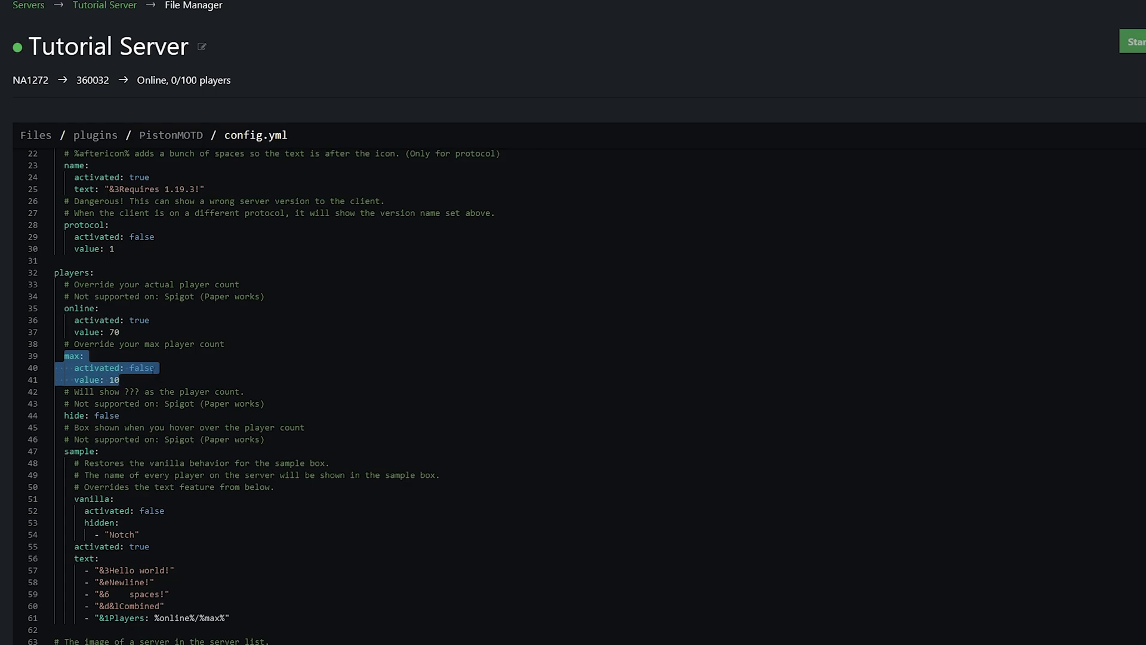
pyautogui.click(157, 427)
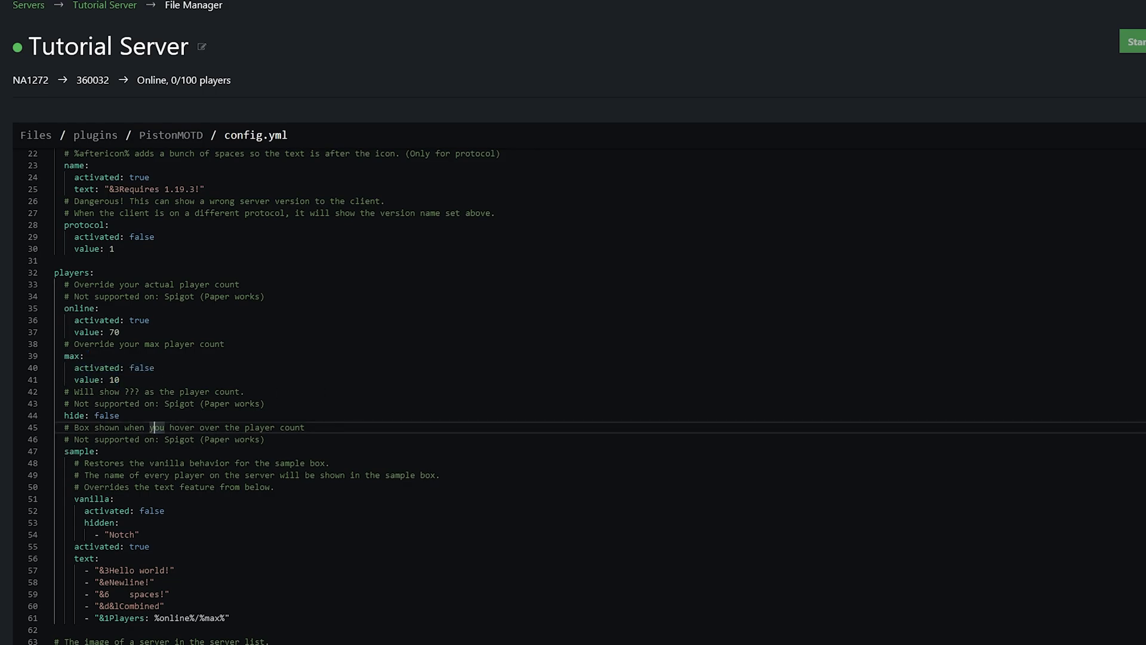
pyautogui.doubleClick(106, 416)
pyautogui.write('true')
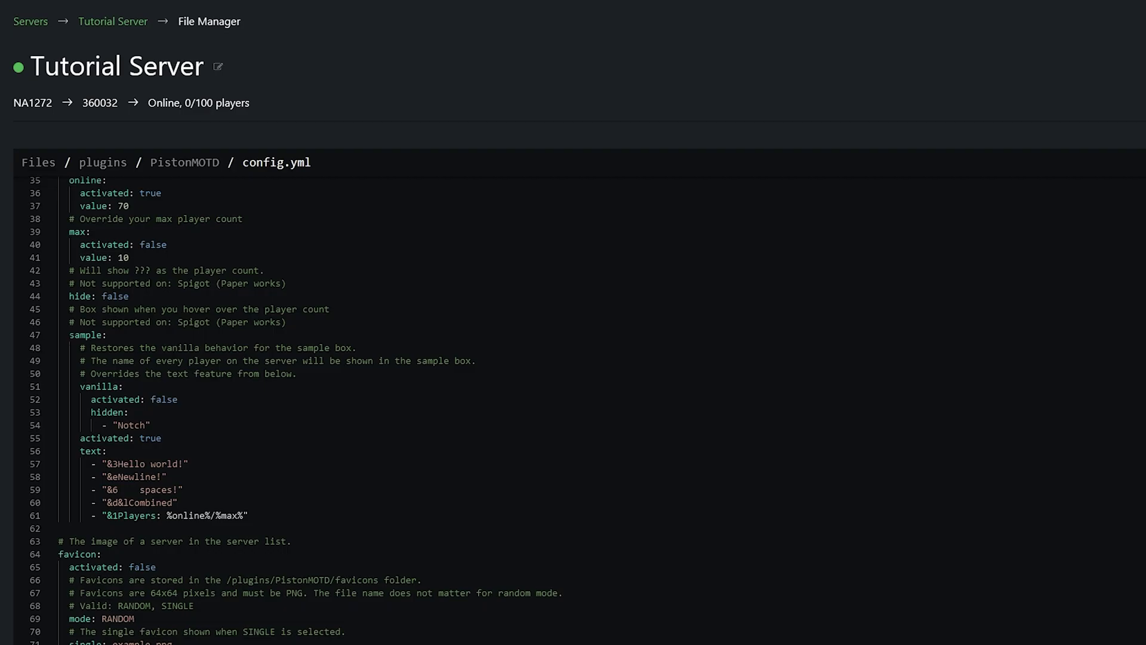
# Step: Review the sample list entries and select the &d&lCombined line to copy it
pyautogui.moveTo(69, 335); pyautogui.dragTo(107, 335)
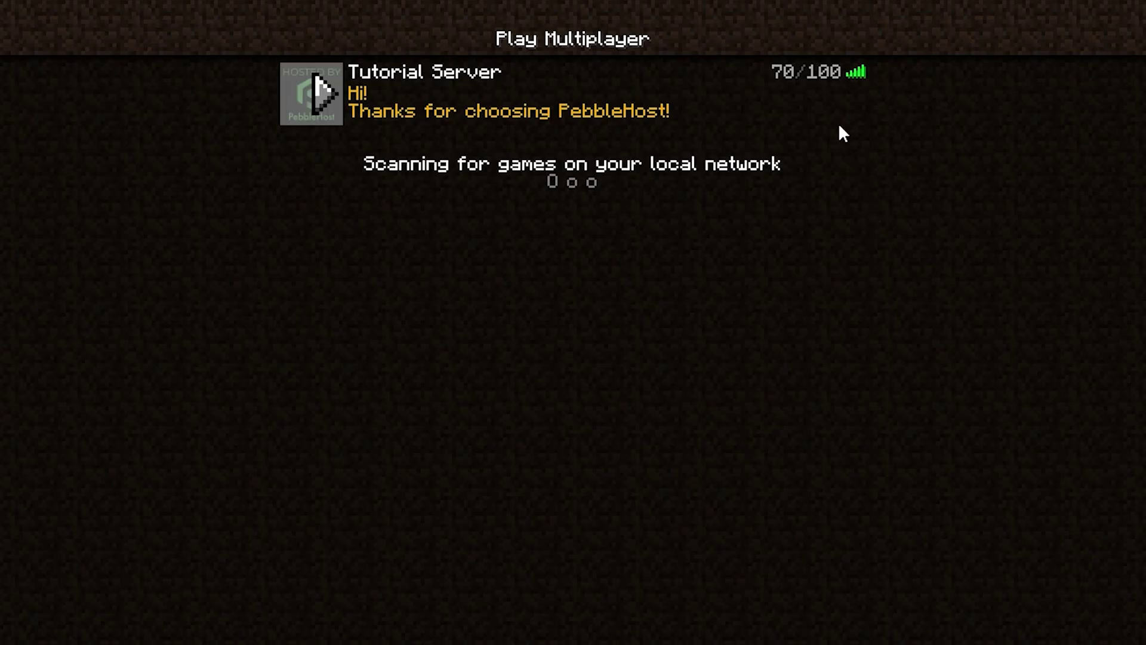
pyautogui.moveTo(804, 76)
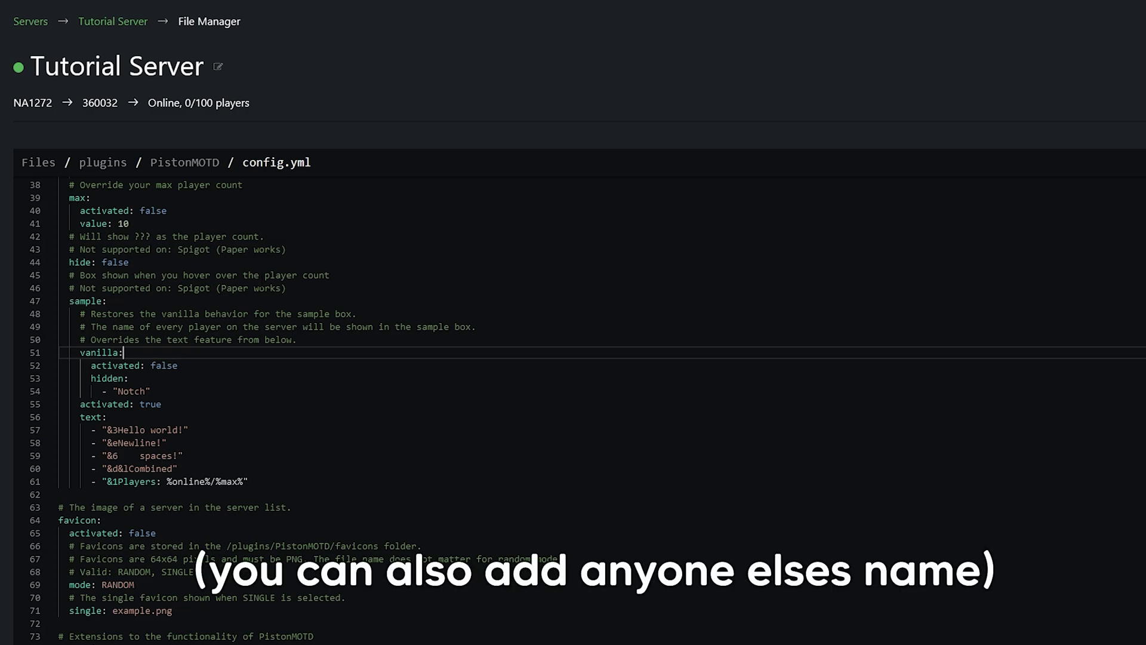
pyautogui.scroll(-1, 573, 309)
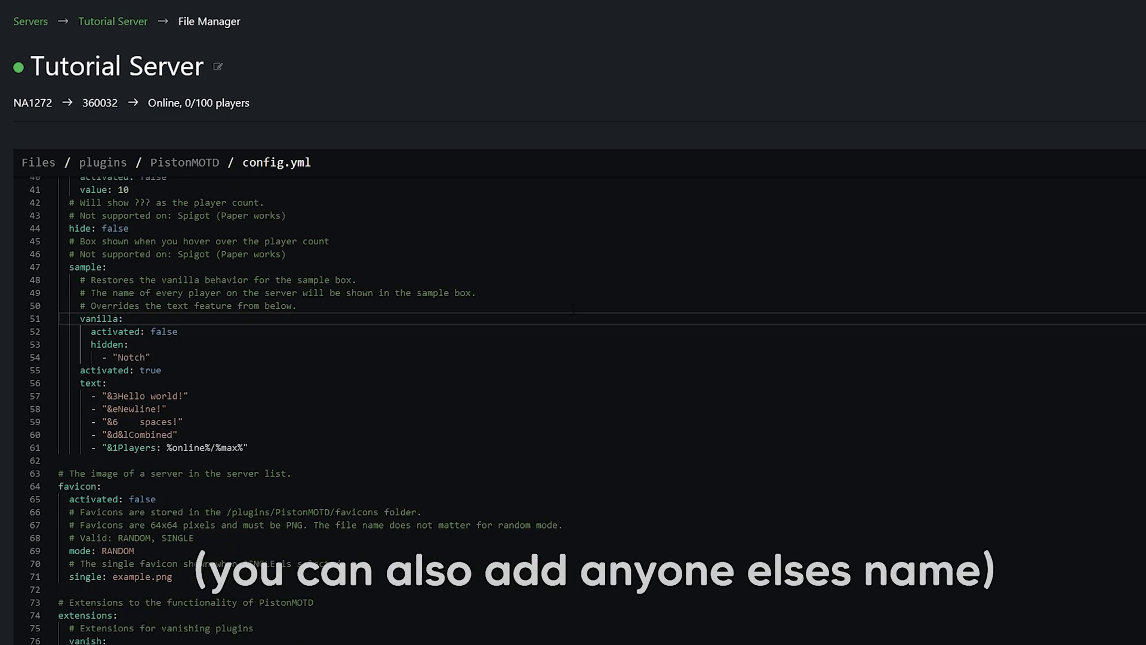
pyautogui.click(167, 403)
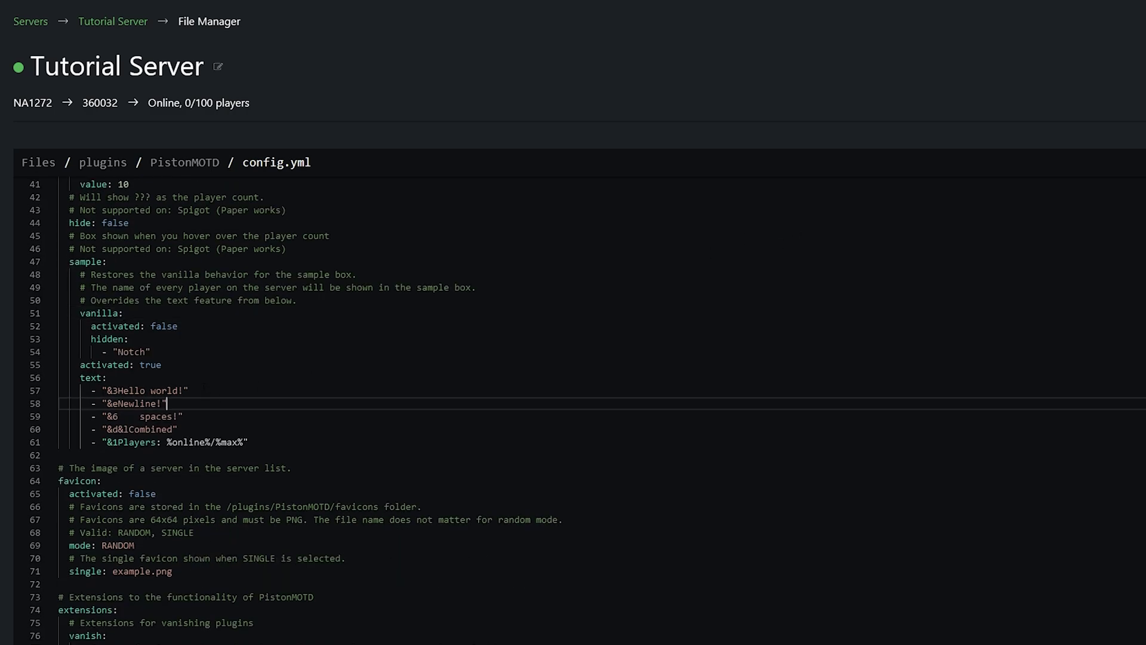
pyautogui.click(203, 390)
pyautogui.click(212, 405)
pyautogui.click(178, 429)
pyautogui.moveTo(179, 429); pyautogui.dragTo(108, 429)
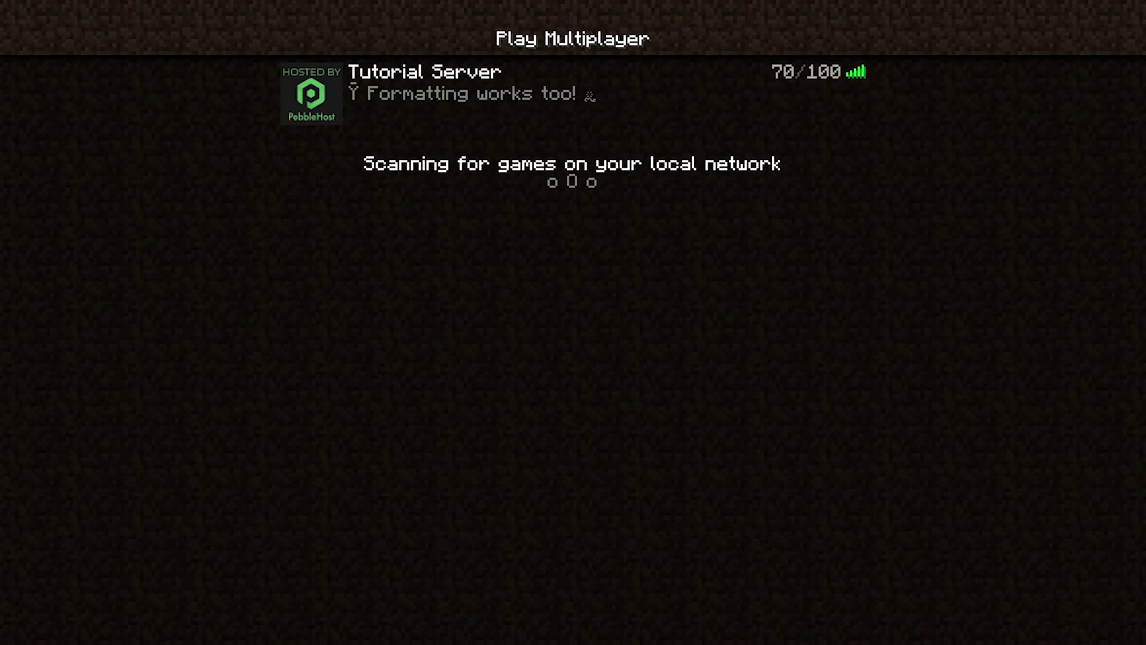
# Step: Check Tutorial Server's hover list, which shows five Combined lines and '… and 61 more'
pyautogui.moveTo(798, 75)
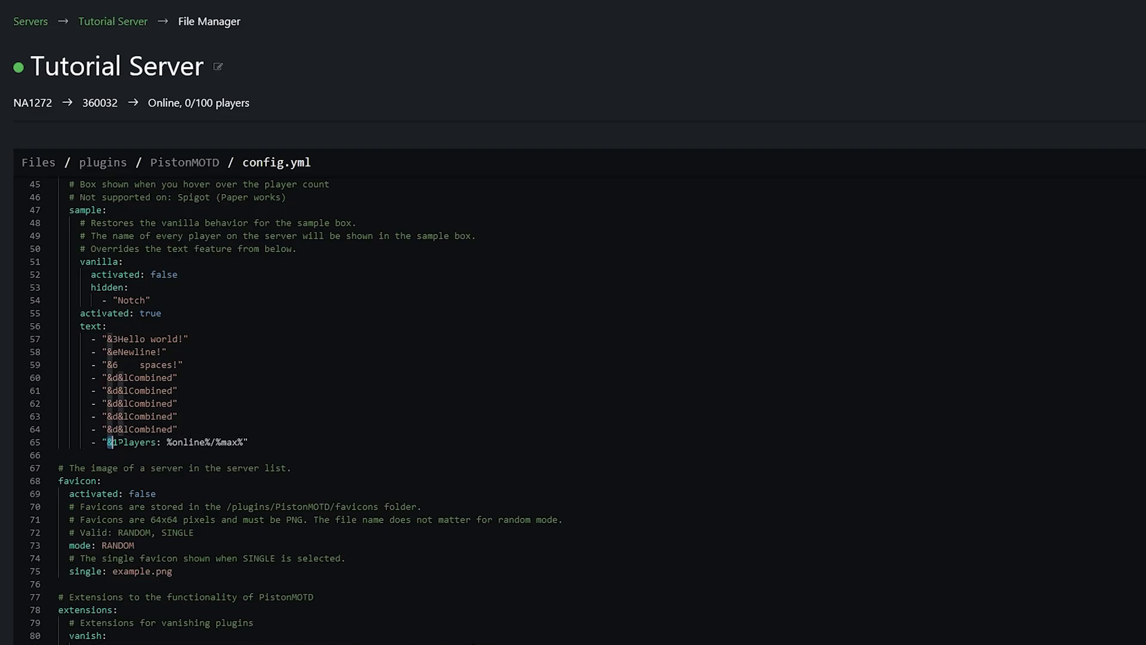
# Step: Remove the &1Players line from the sample list, then refresh Minecraft to confirm '… and 62 more'
pyautogui.moveTo(107, 442); pyautogui.dragTo(242, 445)
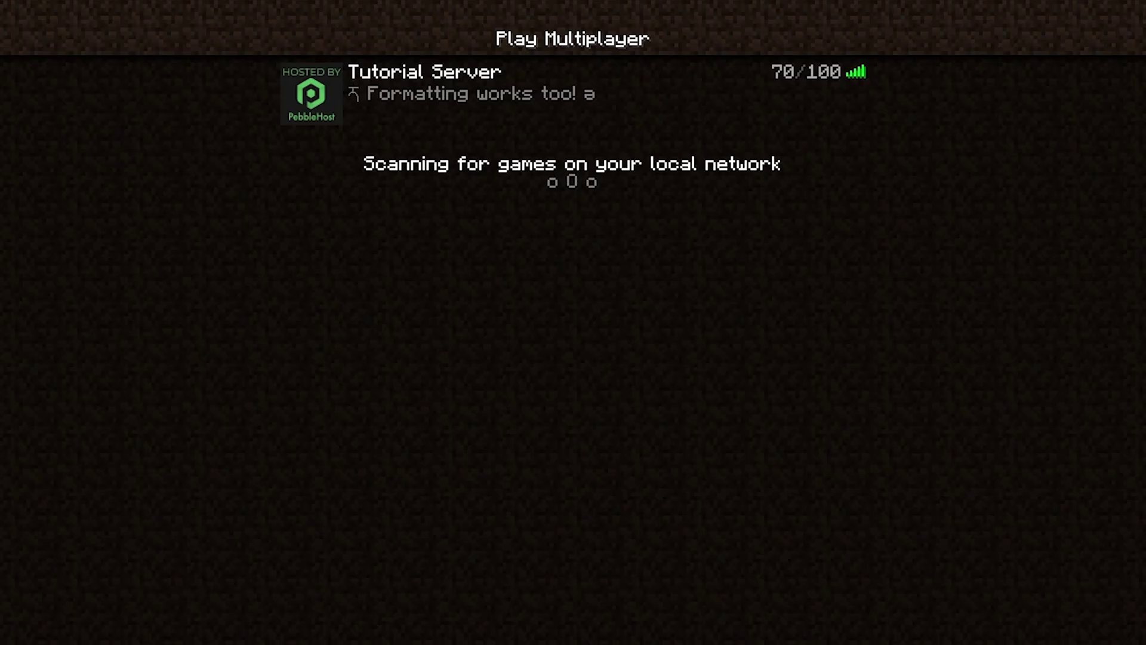
pyautogui.press('F5')
pyautogui.moveTo(812, 75)
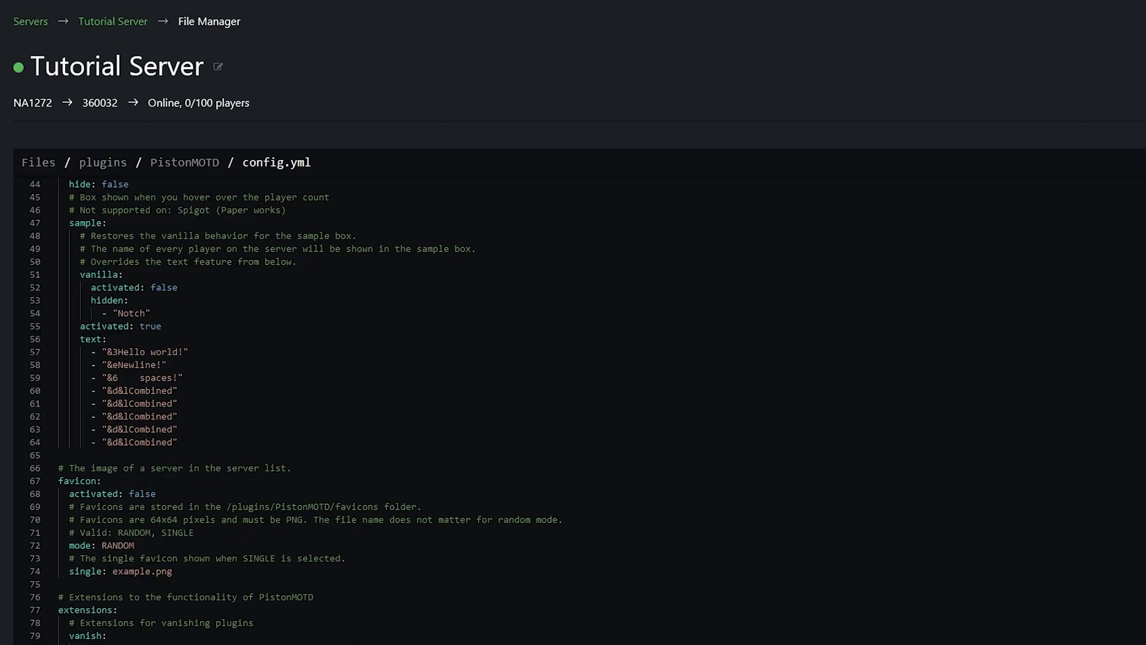
# Step: Set favicon activated to true and review the SINGLE mode, 64x64 size and favicons folder notes
pyautogui.doubleClick(142, 493)
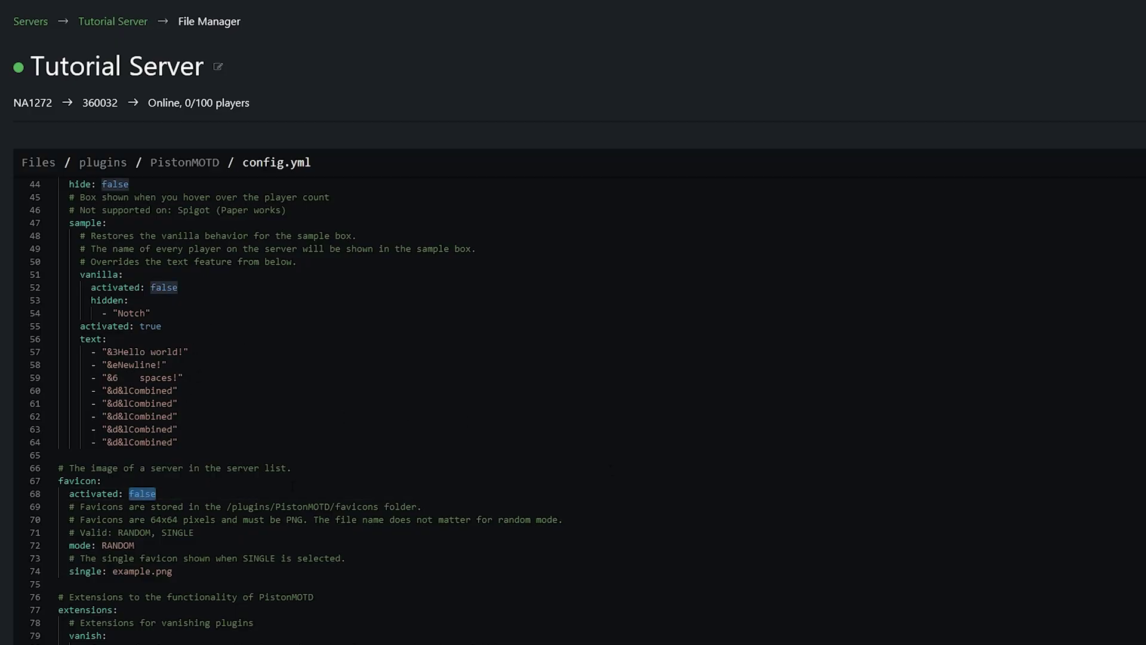
pyautogui.write('true')
pyautogui.click(196, 532)
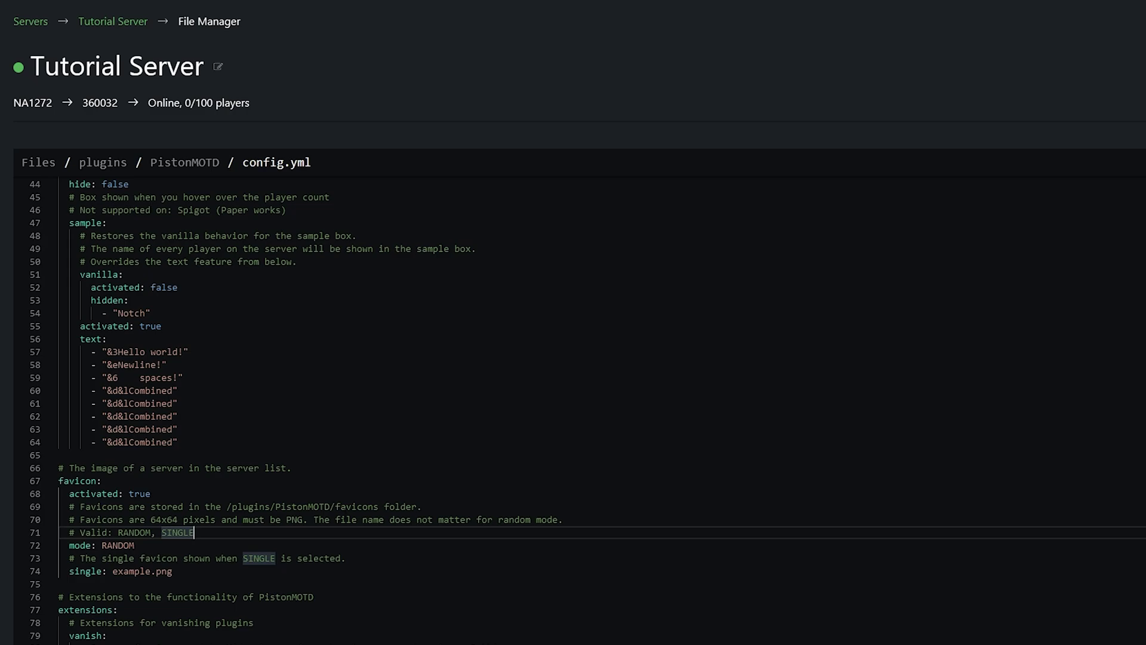
pyautogui.click(253, 558)
pyautogui.moveTo(107, 506); pyautogui.dragTo(178, 519)
pyautogui.click(208, 520)
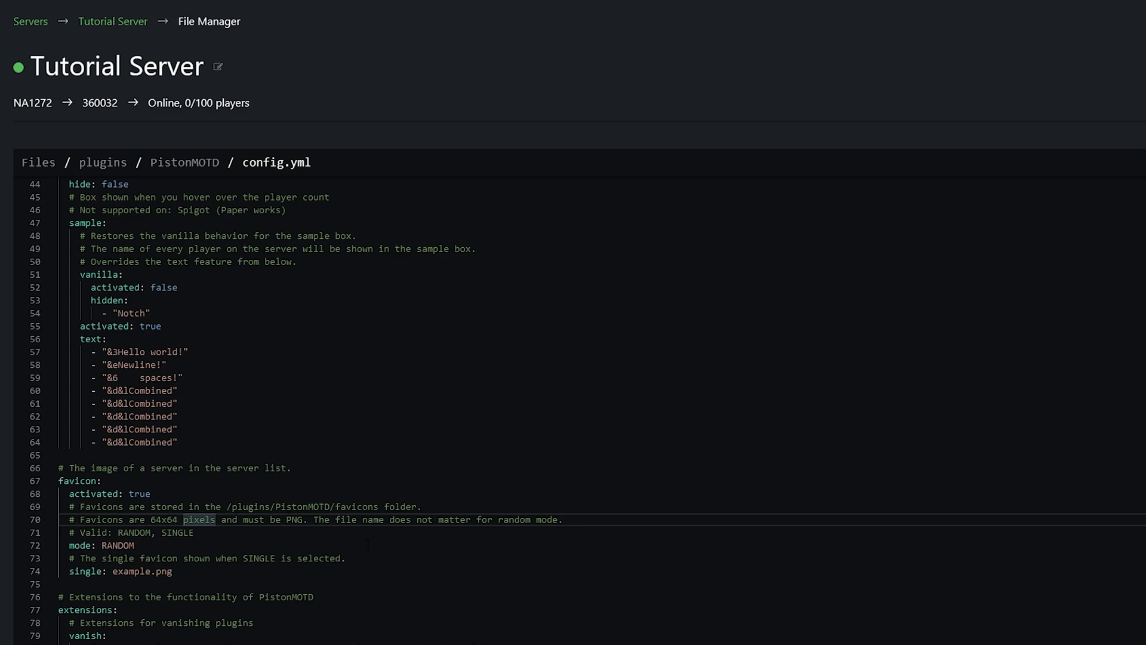
pyautogui.doubleClick(357, 506)
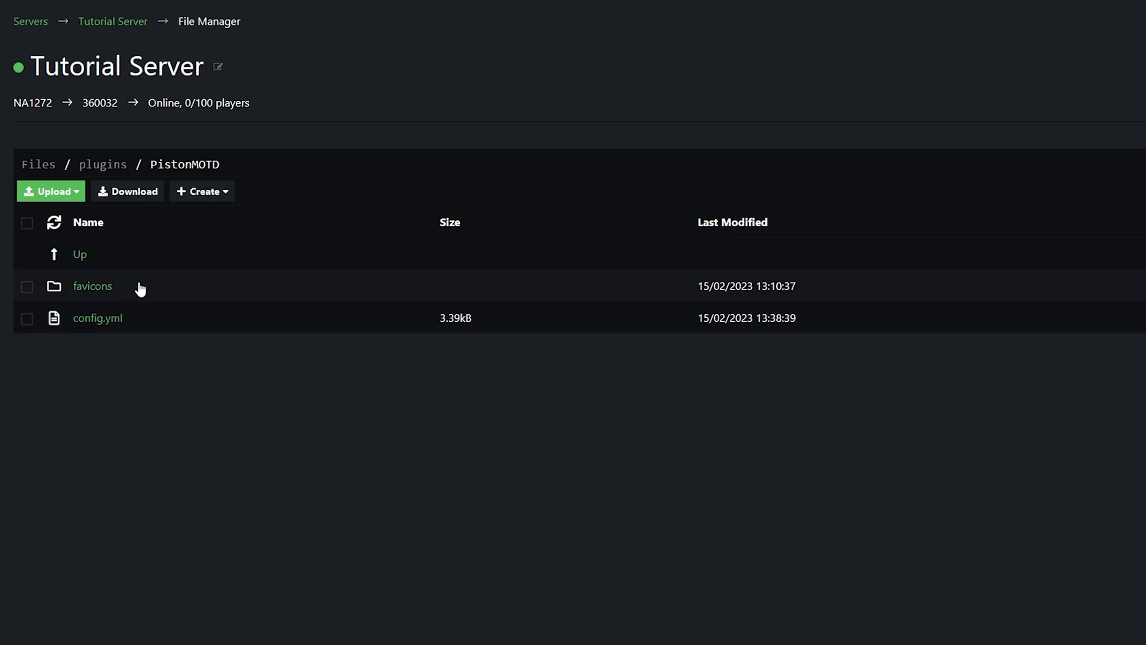
# Step: Upload the five icon PNGs (64, forest, galaxy, sun, tree) into the favicons folder
pyautogui.click(133, 284)
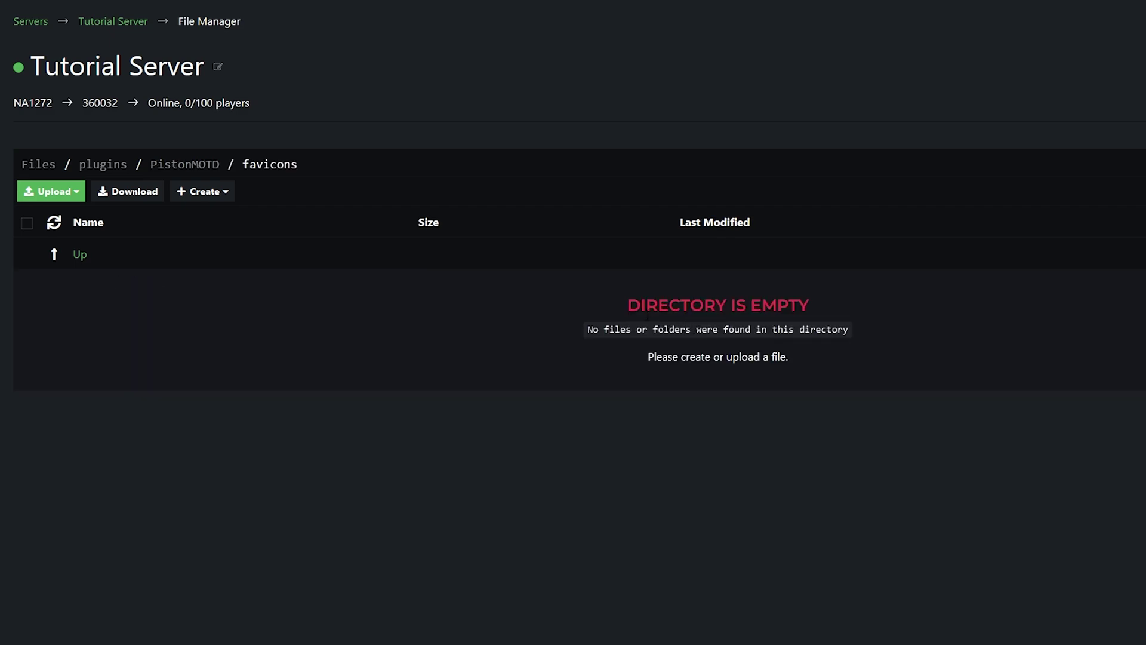
pyautogui.click(70, 194)
pyautogui.click(80, 230)
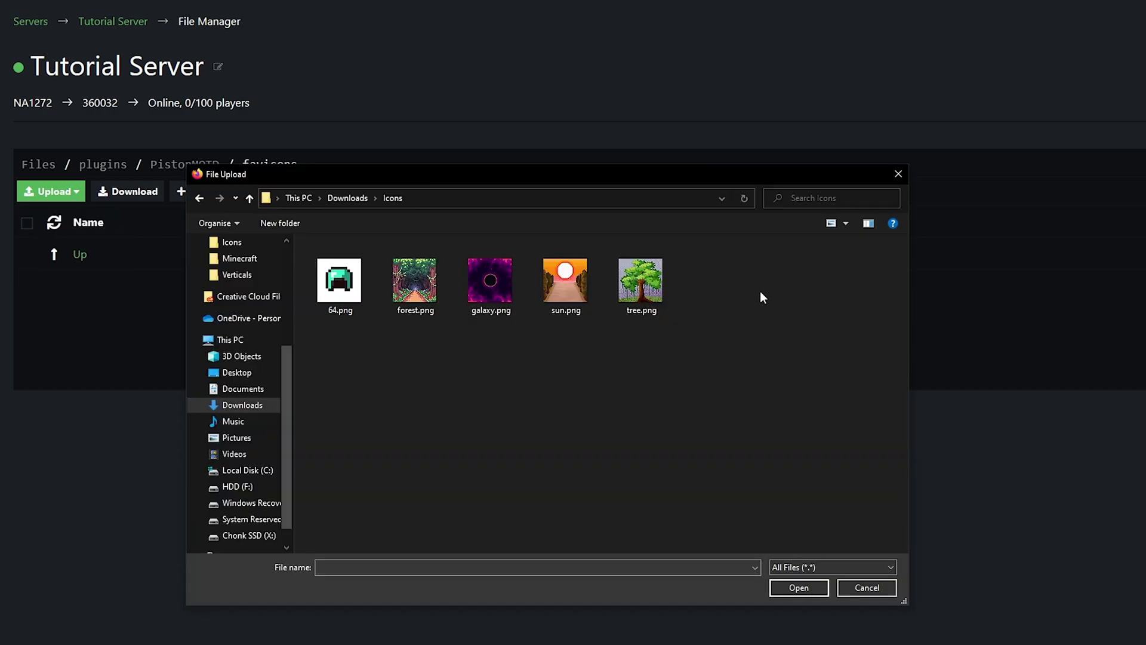
pyautogui.moveTo(760, 292); pyautogui.dragTo(331, 285)
pyautogui.click(798, 587)
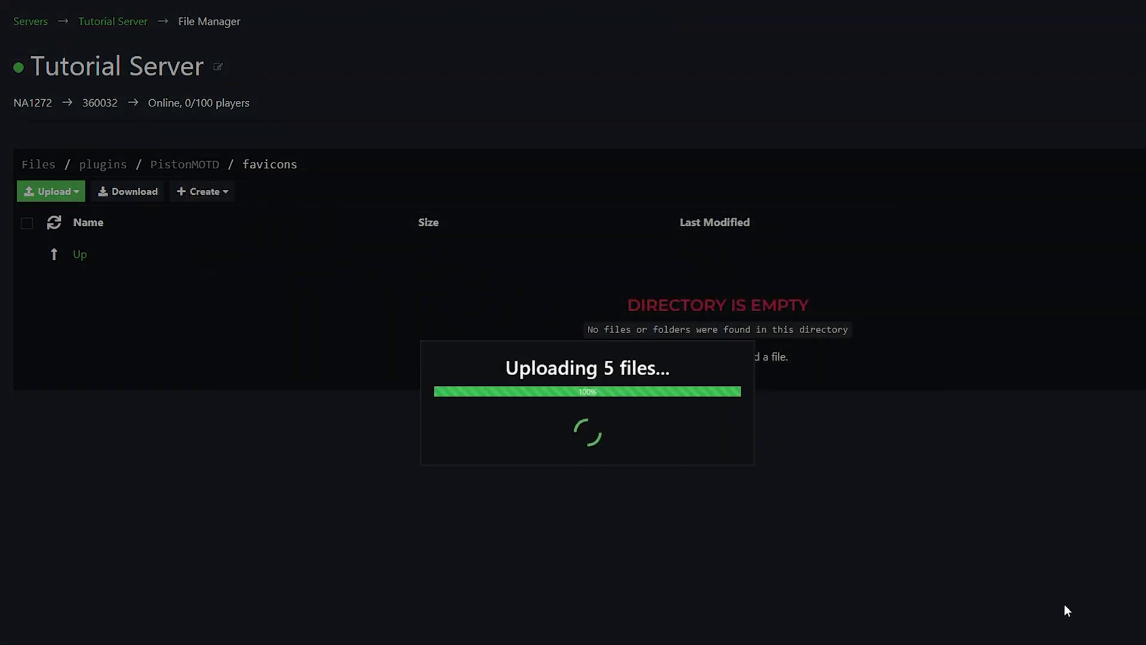
# Step: Reopen PistonMOTD's config.yml and review the RANDOM favicon mode and example.png single setting
pyautogui.click(103, 164)
pyautogui.click(117, 313)
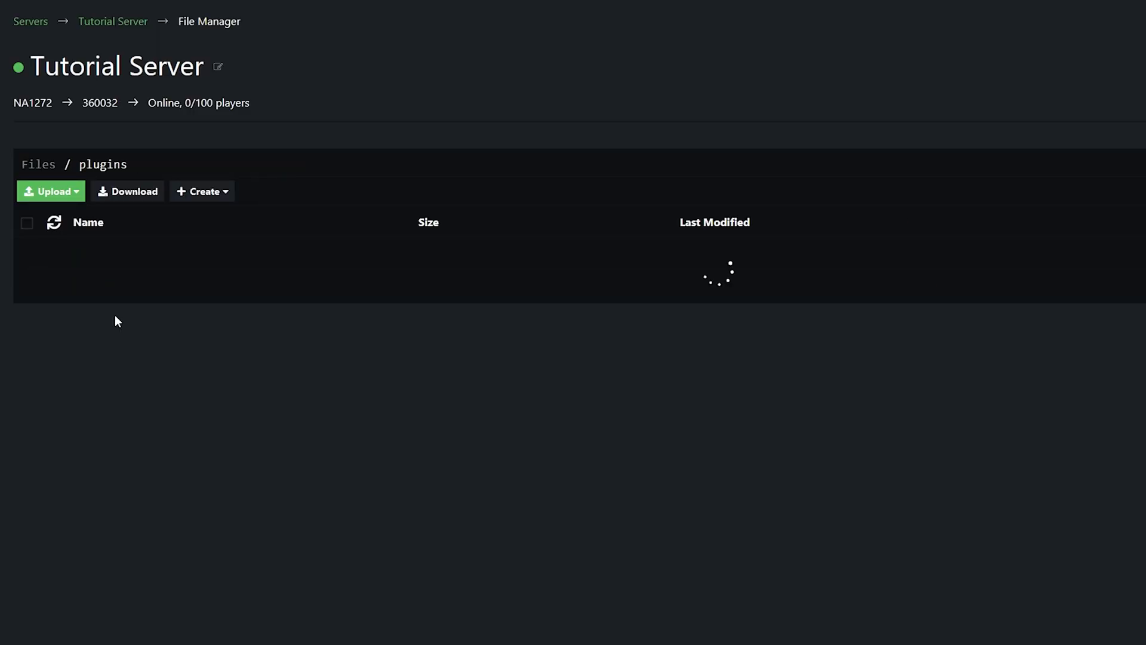
pyautogui.click(122, 318)
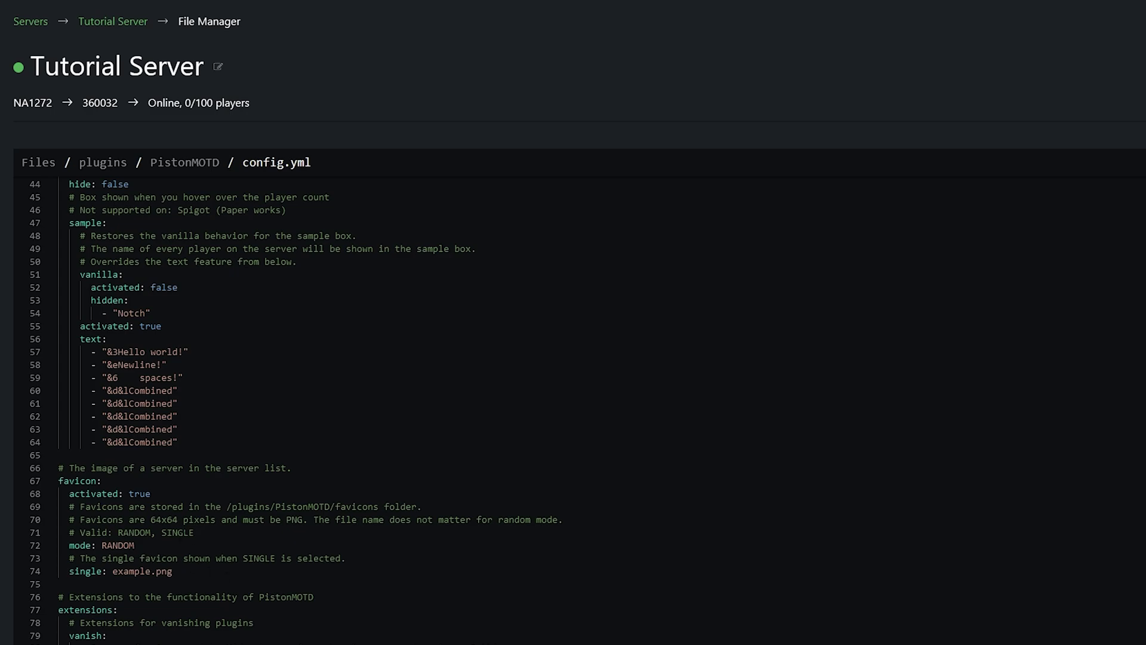
pyautogui.doubleClick(117, 545)
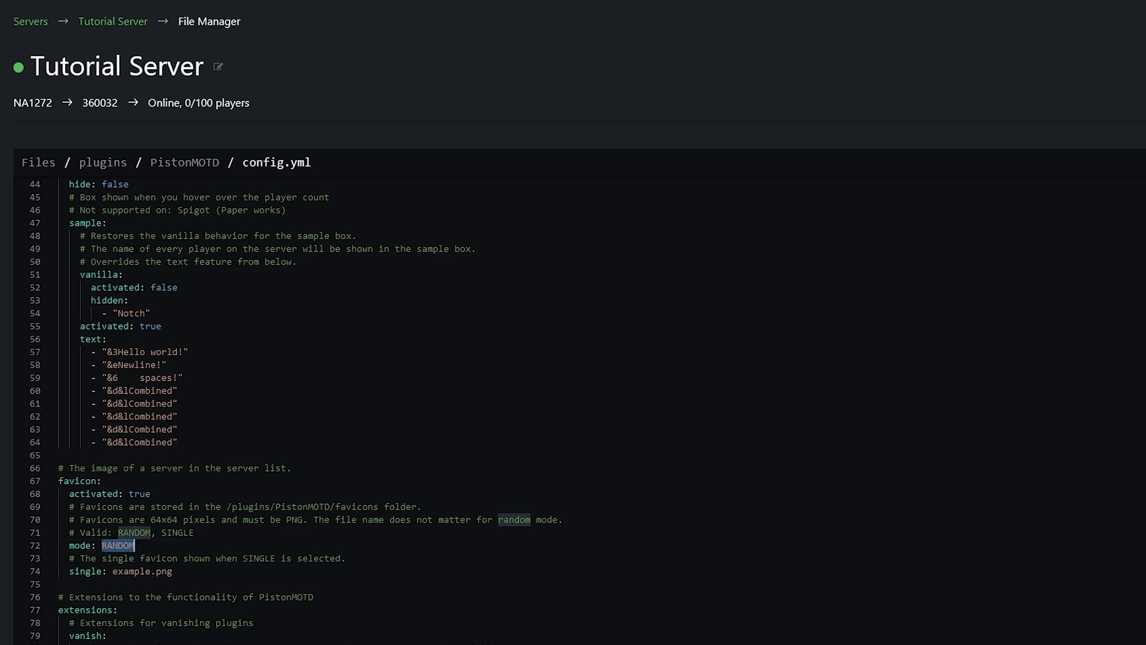
pyautogui.moveTo(173, 571); pyautogui.dragTo(112, 571)
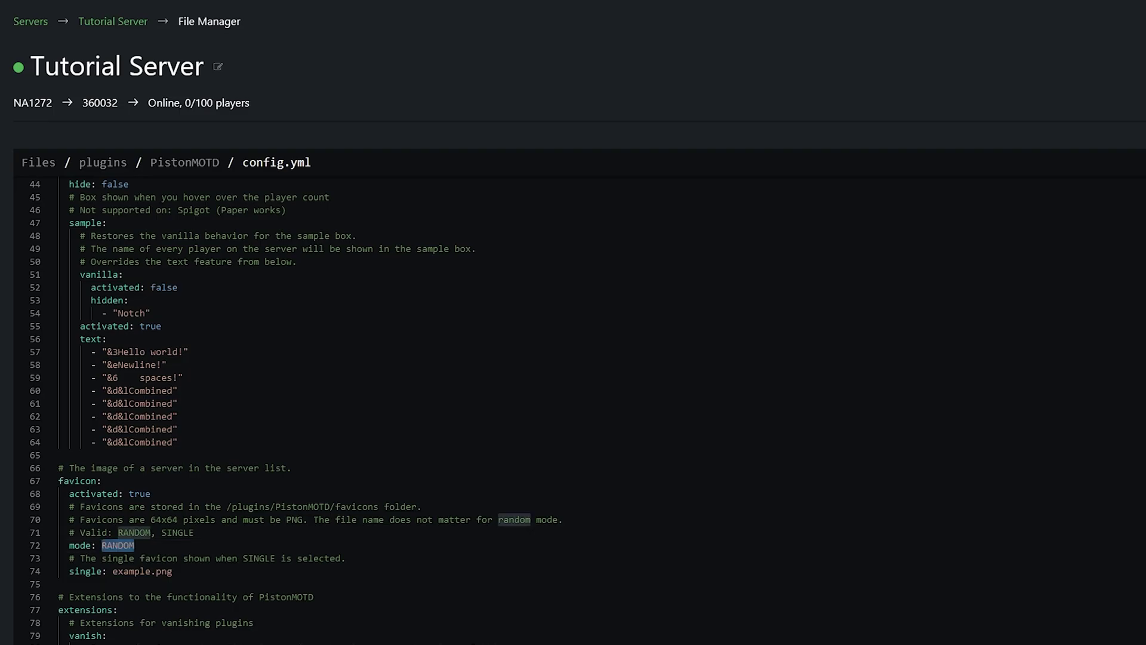
# Step: Change the favicon mode to SINGLE and overwrite example.png with the galaxy image name
pyautogui.write('s')
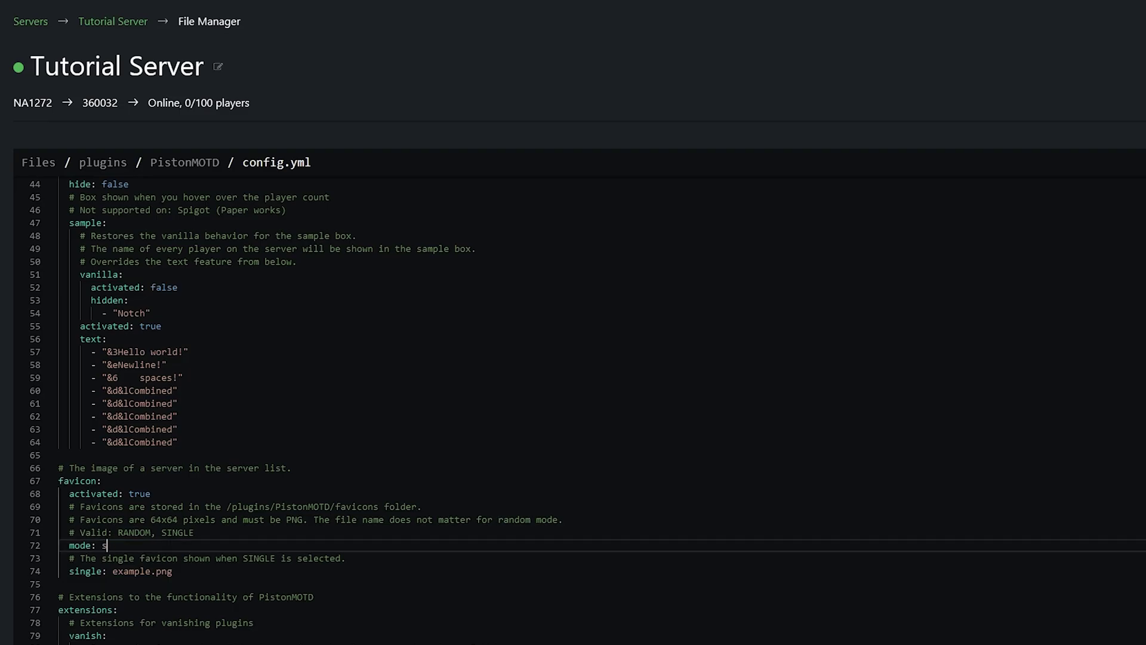
pyautogui.press('BackSpace')
pyautogui.write('SINGLE')
pyautogui.click(172, 571)
pyautogui.hotkey('ctrl', 'shift', 'Left')
pyautogui.hotkey('ctrl', 'shift', 'Left')
pyautogui.hotkey('ctrl', 'shift', 'Left')
pyautogui.write('3')
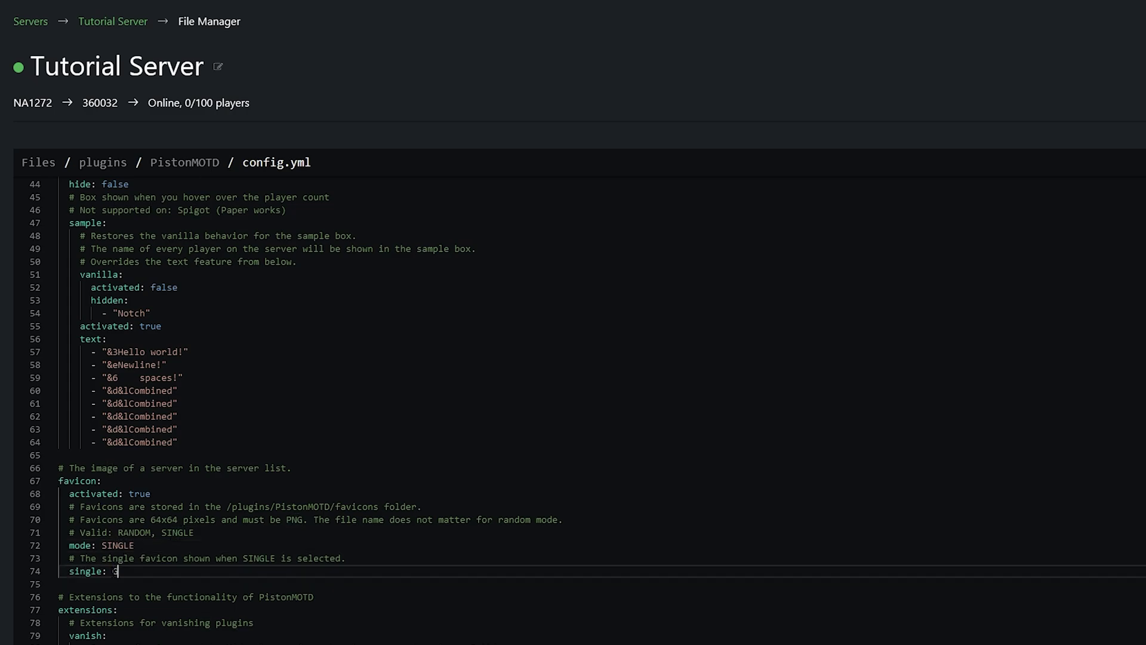
pyautogui.write('alaxy.png')
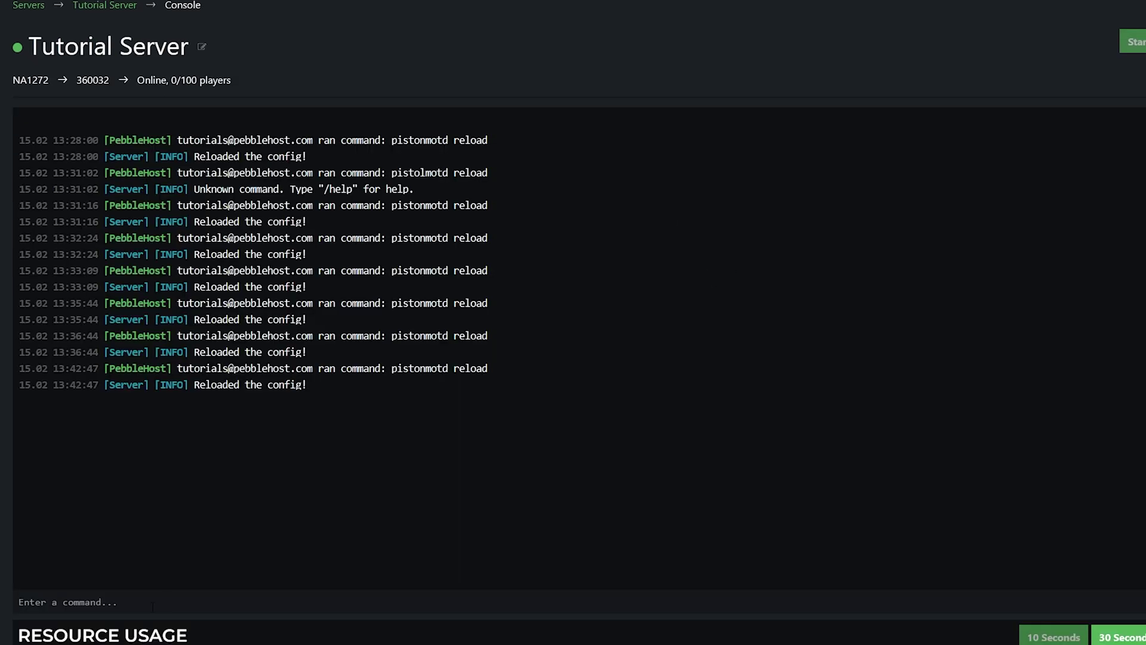
# Step: Run pistonmotd reload in the console to load the galaxy favicon
pyautogui.write('p')
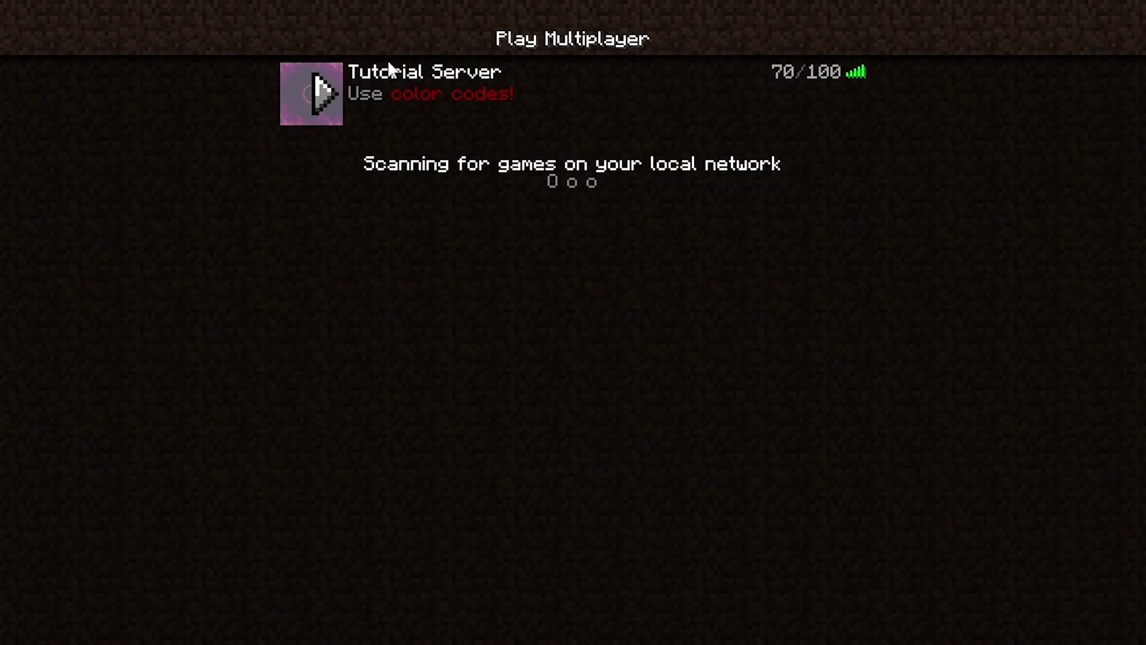